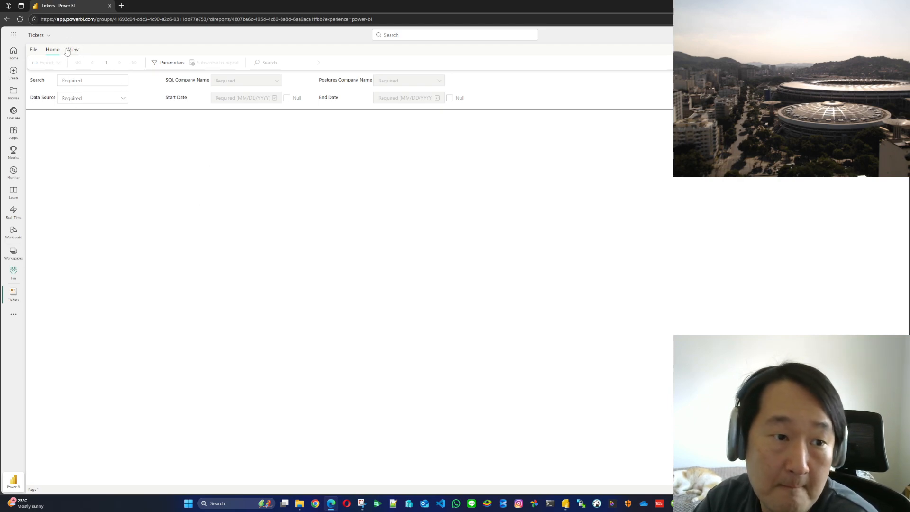
# Set the report's Search parameter to Apple and apply it to load the matching company names
pyautogui.click(105, 81)
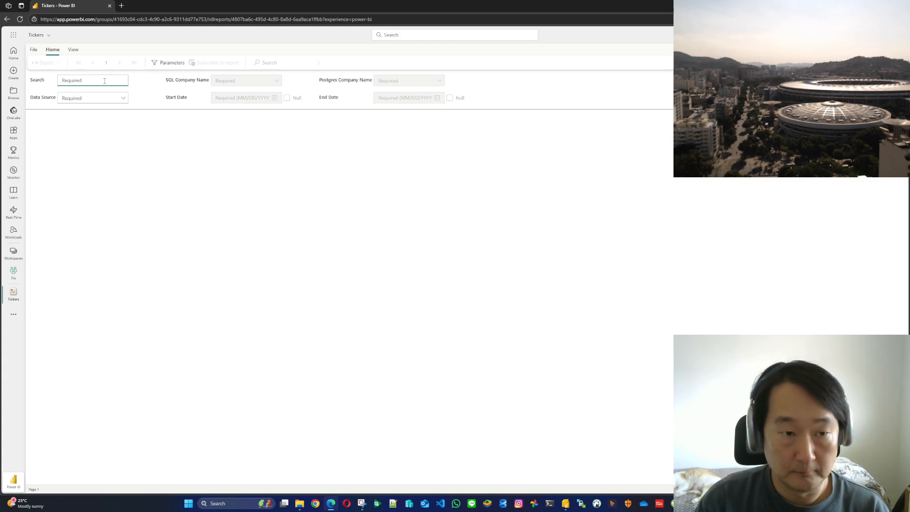
pyautogui.write('APp')
pyautogui.press('BackSpace')
pyautogui.press('BackSpace')
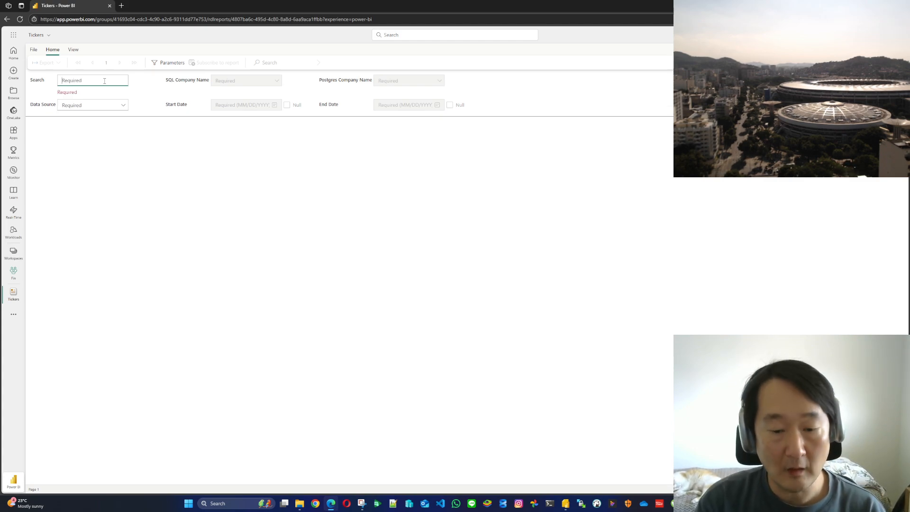
pyautogui.write('Apple')
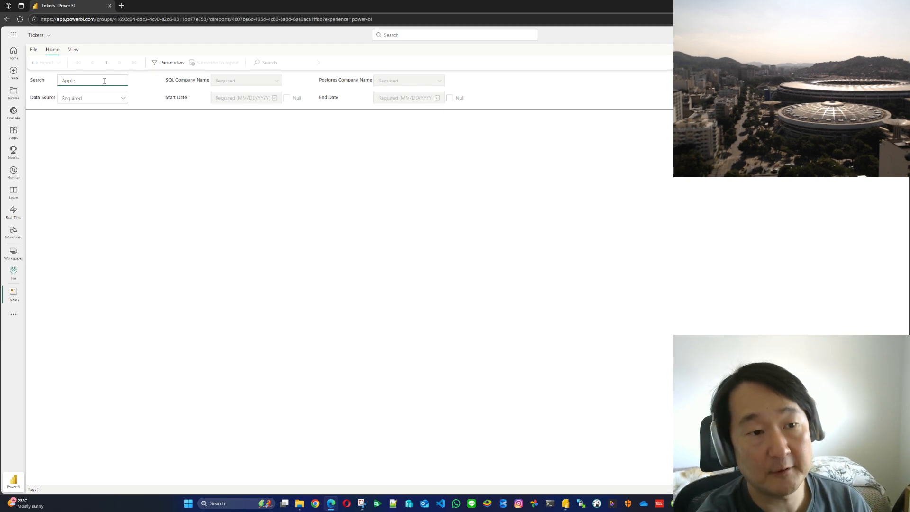
pyautogui.press('Return')
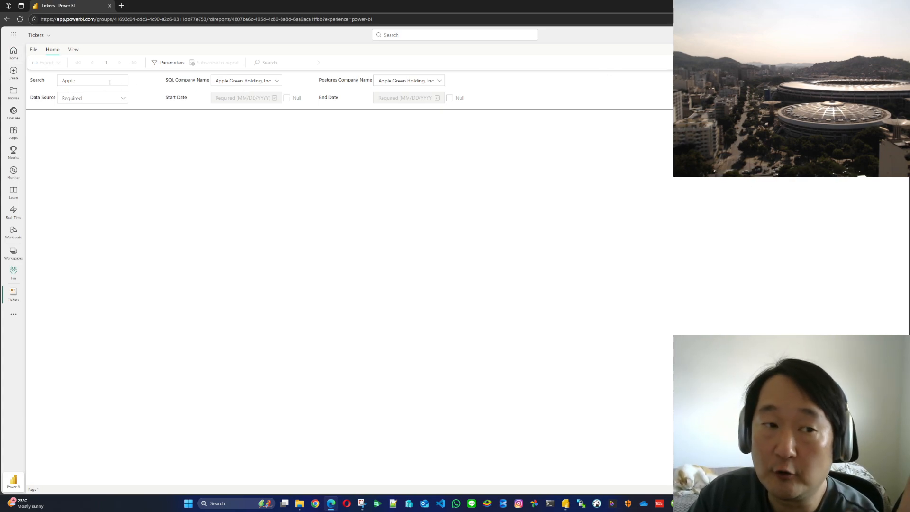
# Choose Apple Inc. as the SQL Company Name and Apple Rush Company, Inc. as the Postgres Company Name
pyautogui.click(279, 80)
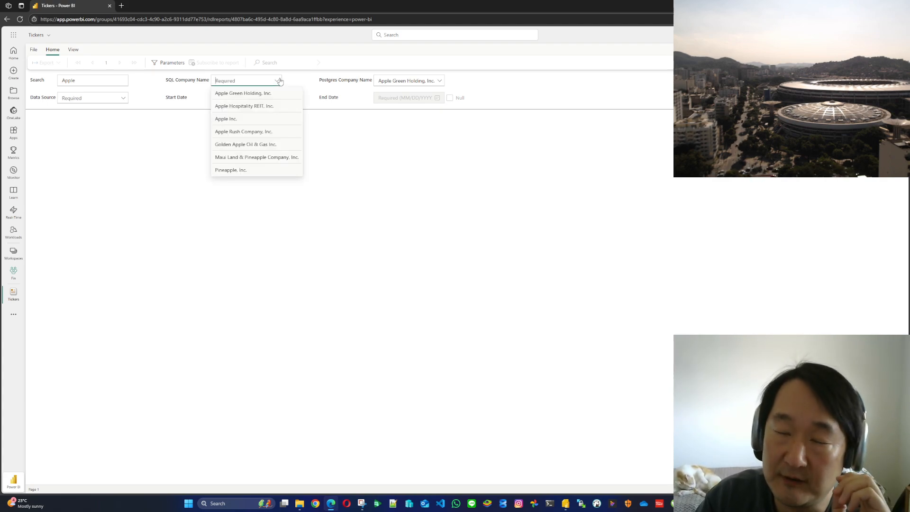
pyautogui.click(235, 120)
pyautogui.click(440, 83)
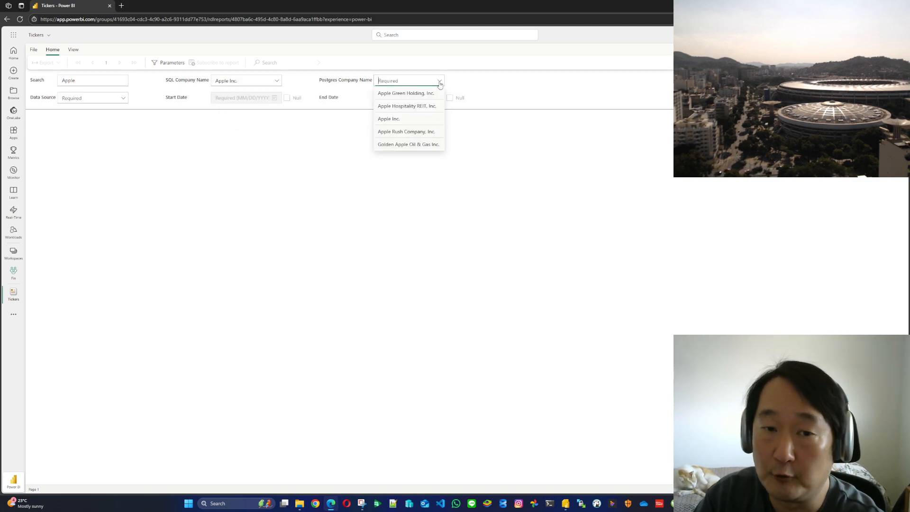
pyautogui.click(412, 132)
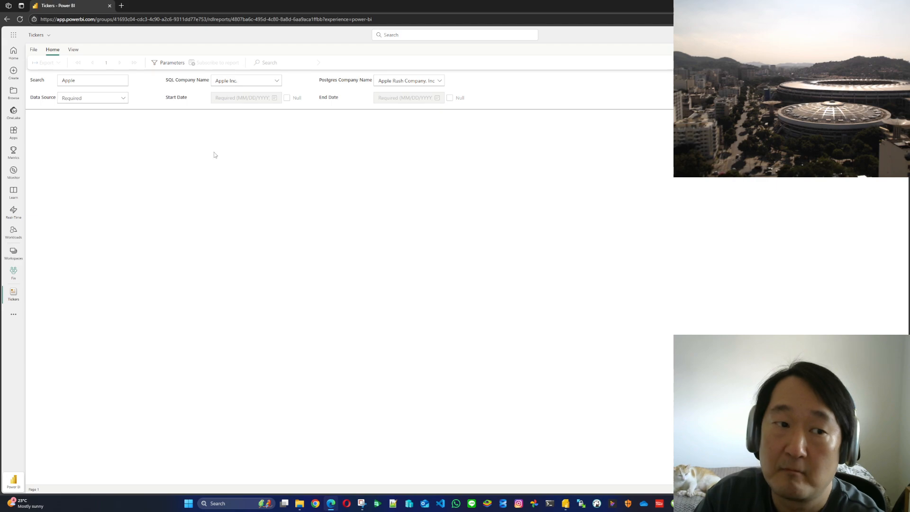
# Render the report with SQL Server as the data source, and switch the data source to Postgres
pyautogui.click(124, 98)
pyautogui.click(77, 113)
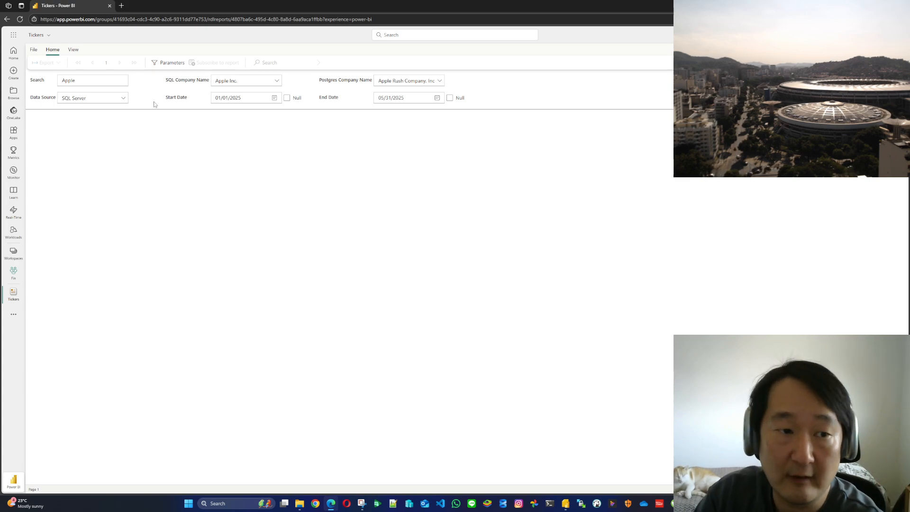
pyautogui.click(122, 98)
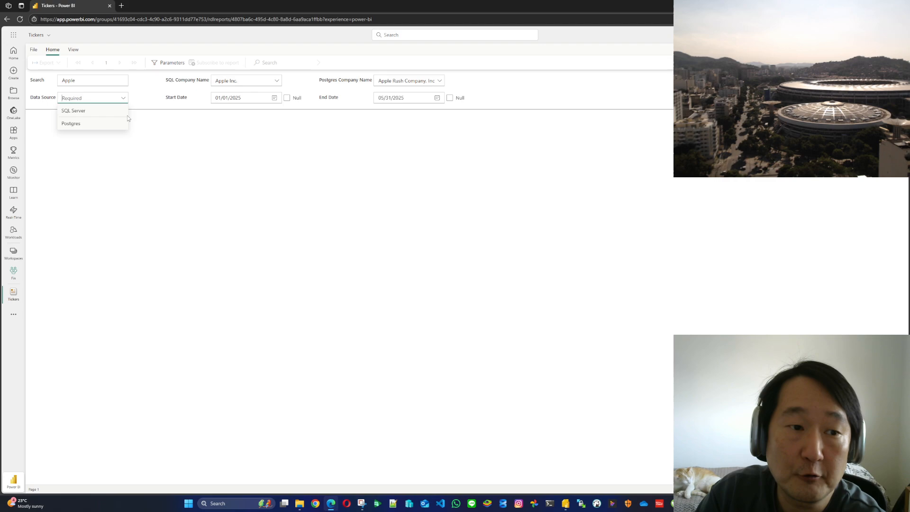
pyautogui.click(95, 111)
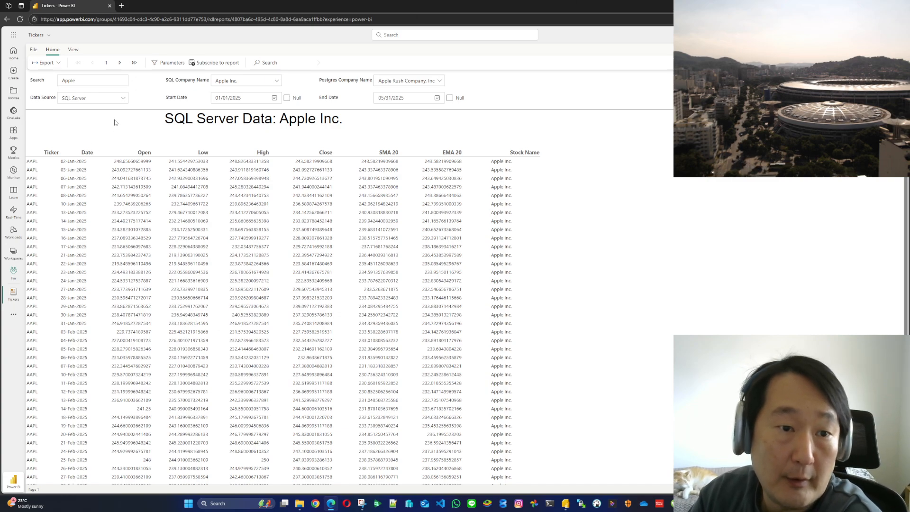
pyautogui.click(120, 101)
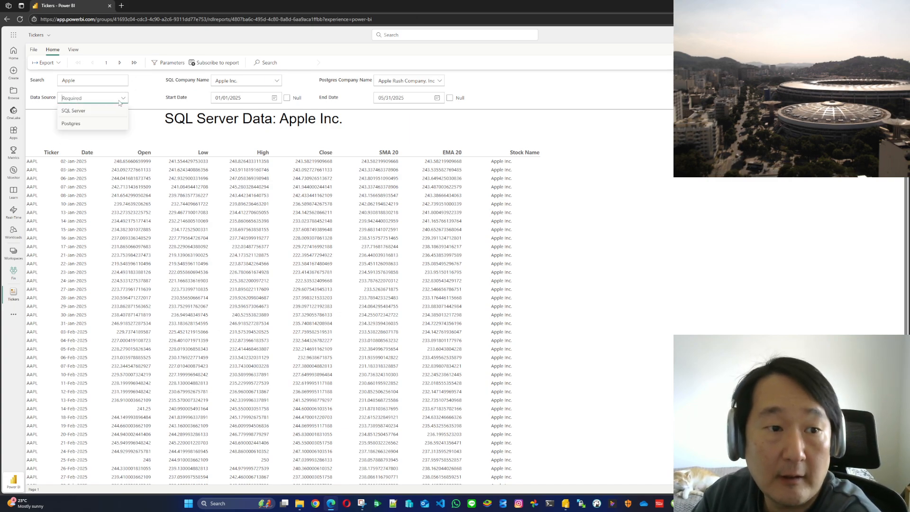
pyautogui.click(80, 128)
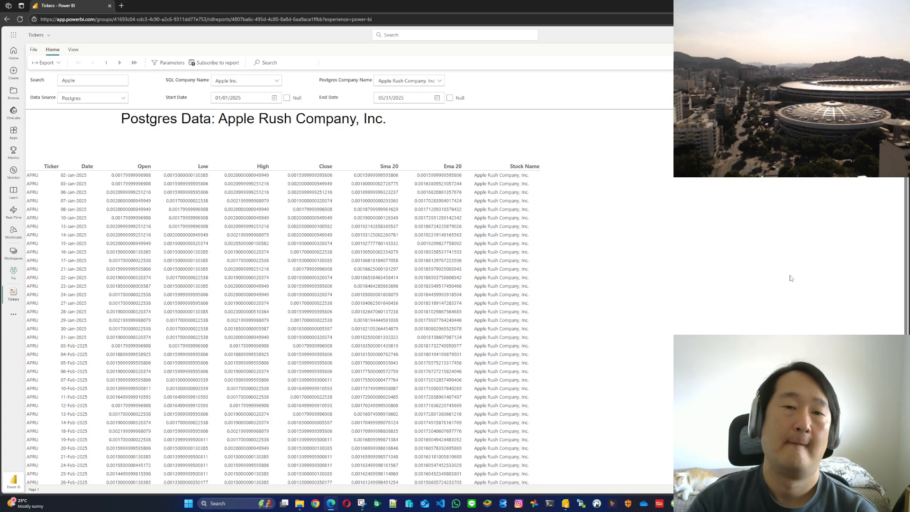
# Go to the report's Fin workspace and view the item lineage of the Tickers paginated report
pyautogui.click(36, 36)
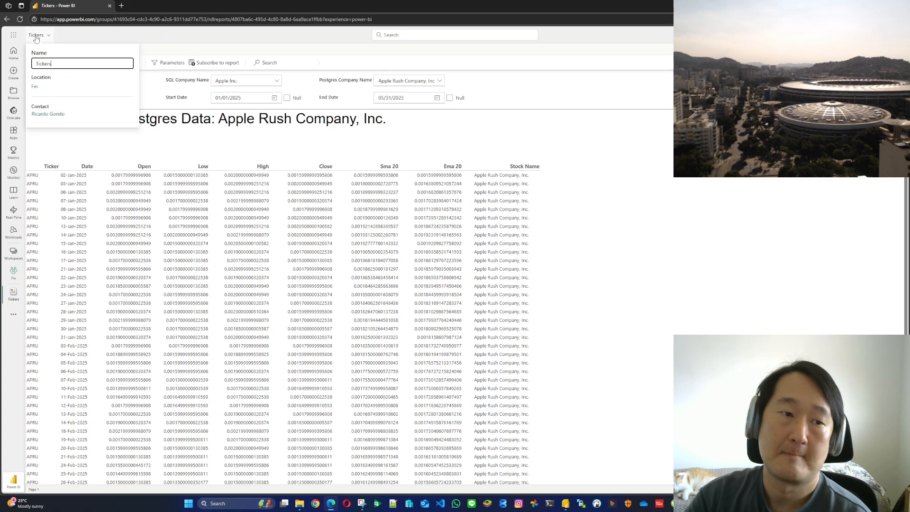
pyautogui.click(35, 88)
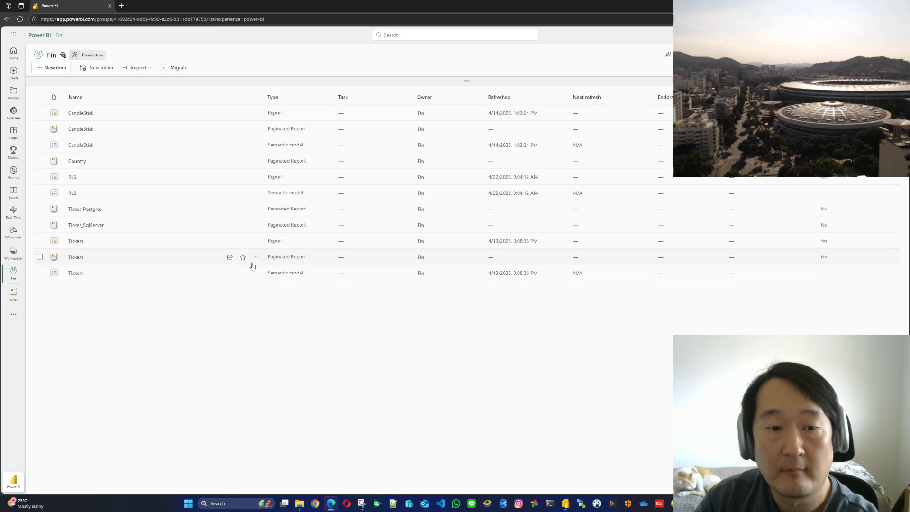
pyautogui.click(256, 258)
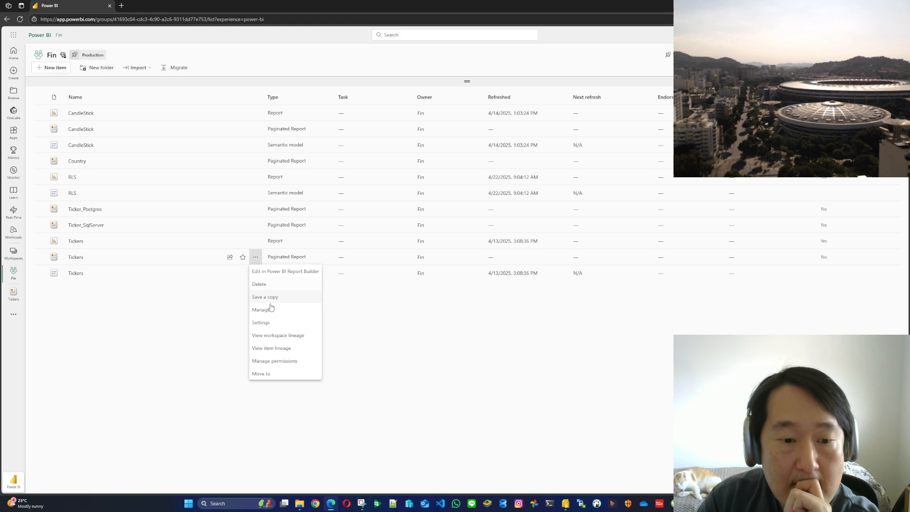
pyautogui.click(285, 350)
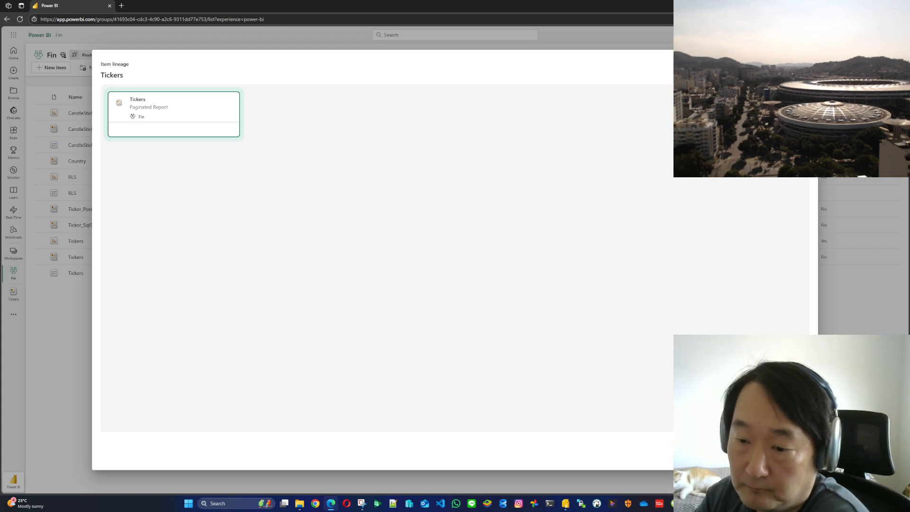
pyautogui.press('Escape')
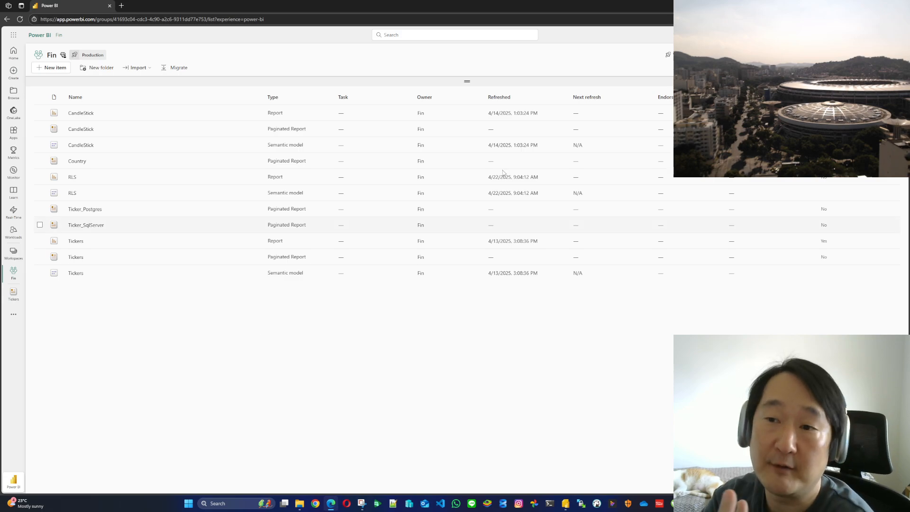
# Open the connections and gateways management page, check the on-premises data gateways, and return to the connections list
pyautogui.click(831, 35)
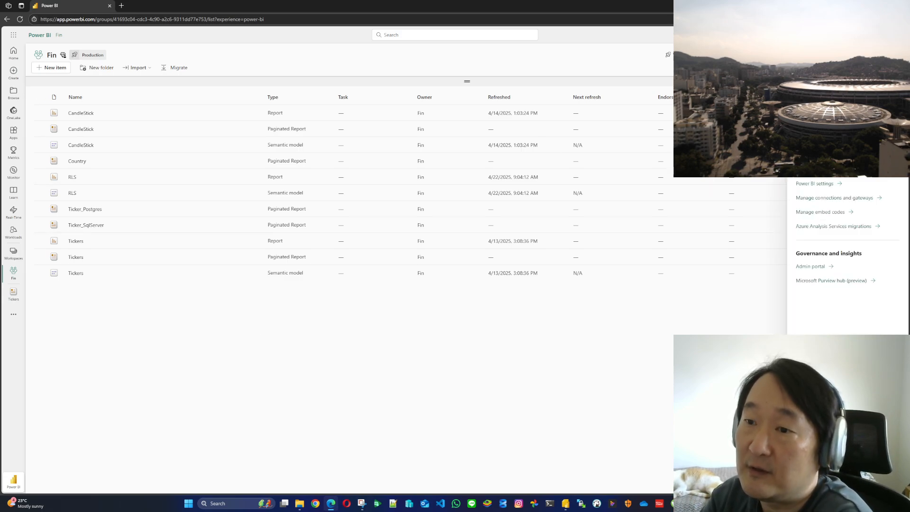
pyautogui.click(821, 198)
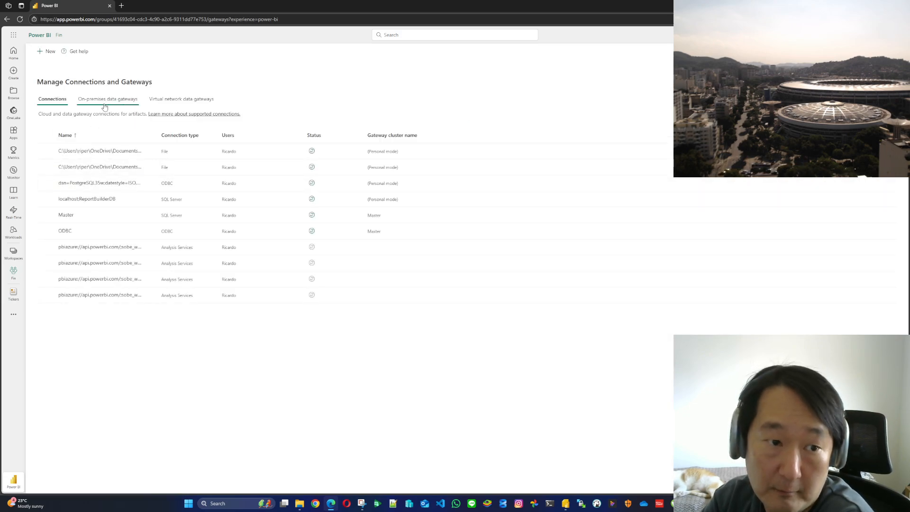
pyautogui.click(105, 106)
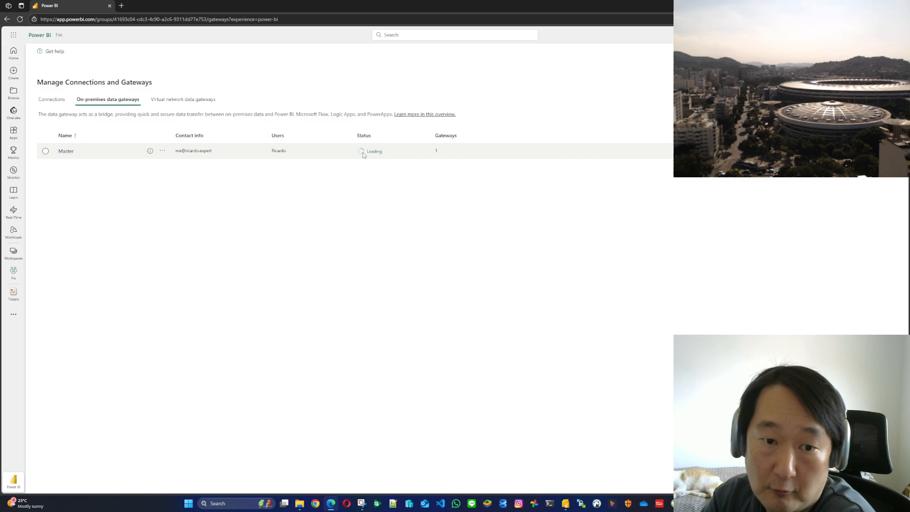
pyautogui.click(52, 100)
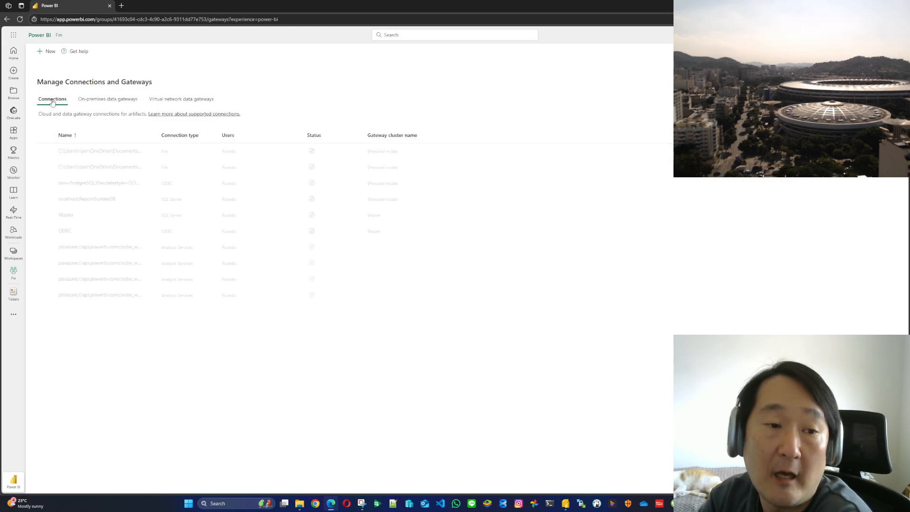
# Review the settings of the Master SQL Server connection, including its server, database and authentication method
pyautogui.click(83, 213)
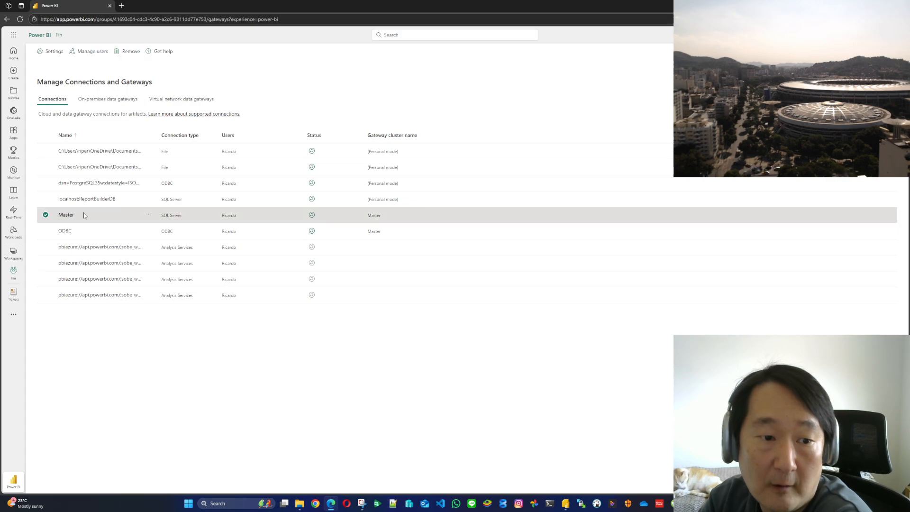
pyautogui.click(148, 216)
pyautogui.click(163, 223)
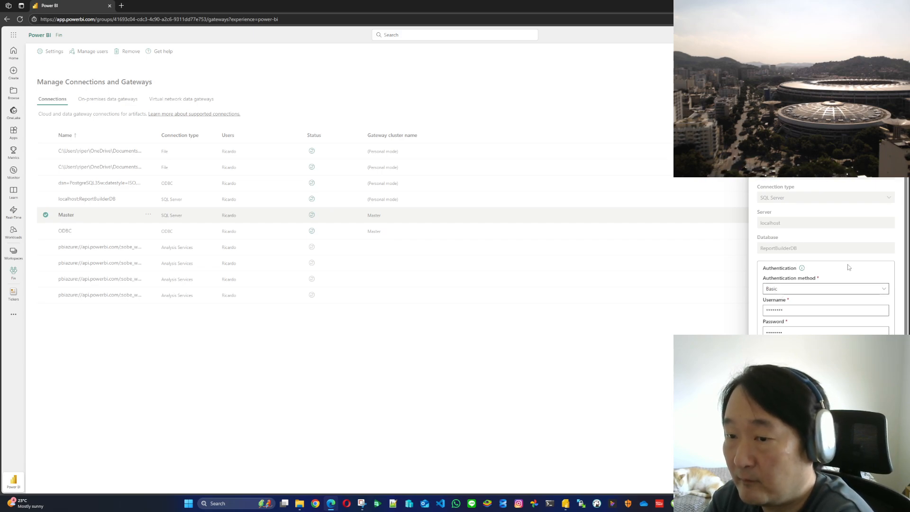
pyautogui.scroll(-1, 848, 267)
pyautogui.scroll(1, 848, 267)
pyautogui.scroll(-1, 848, 268)
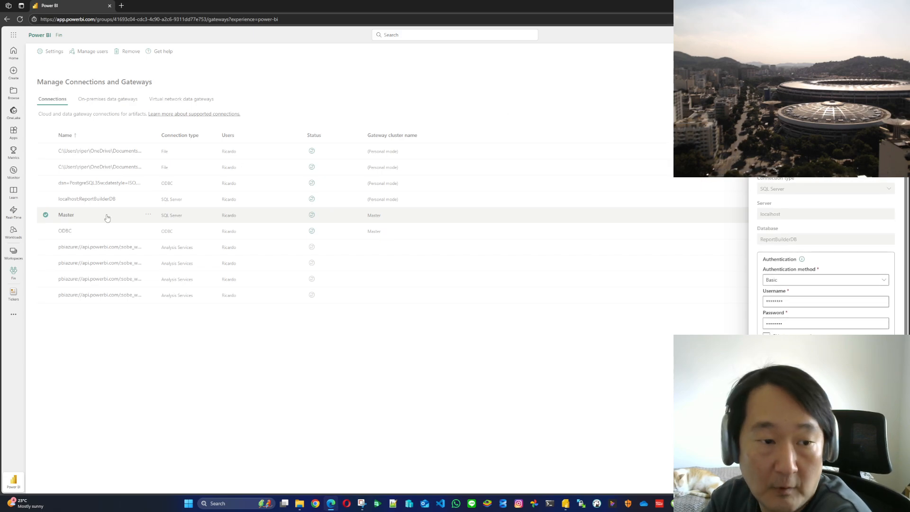
# Review the ODBC connection's settings and check the system DSNs in the ODBC Data Source Administrator
pyautogui.click(45, 231)
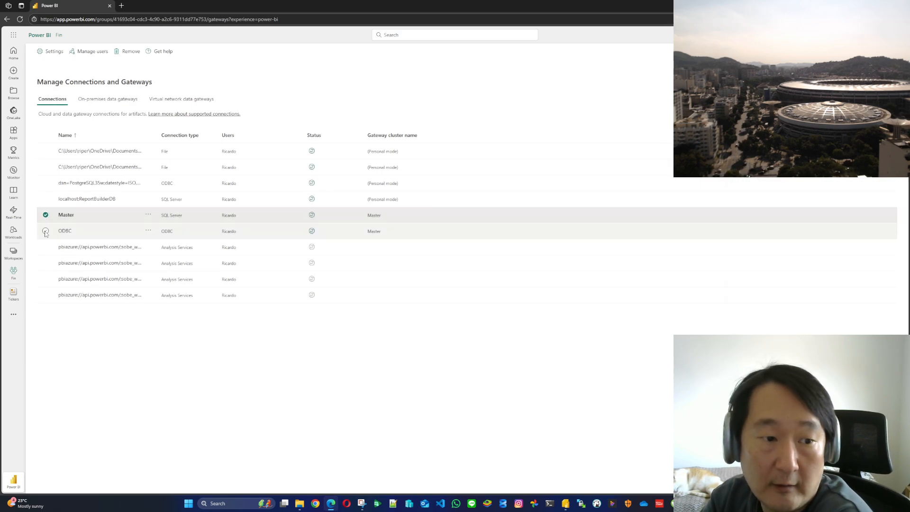
pyautogui.click(147, 231)
pyautogui.click(164, 239)
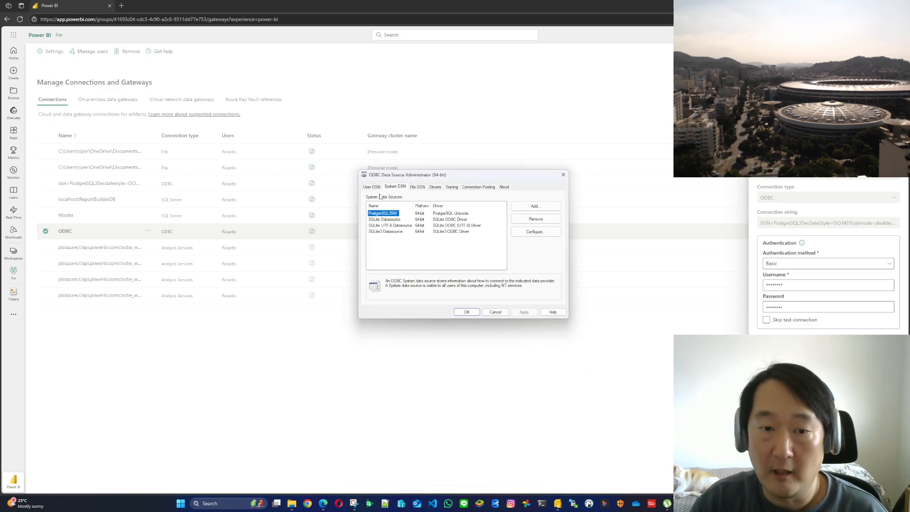
pyautogui.click(395, 187)
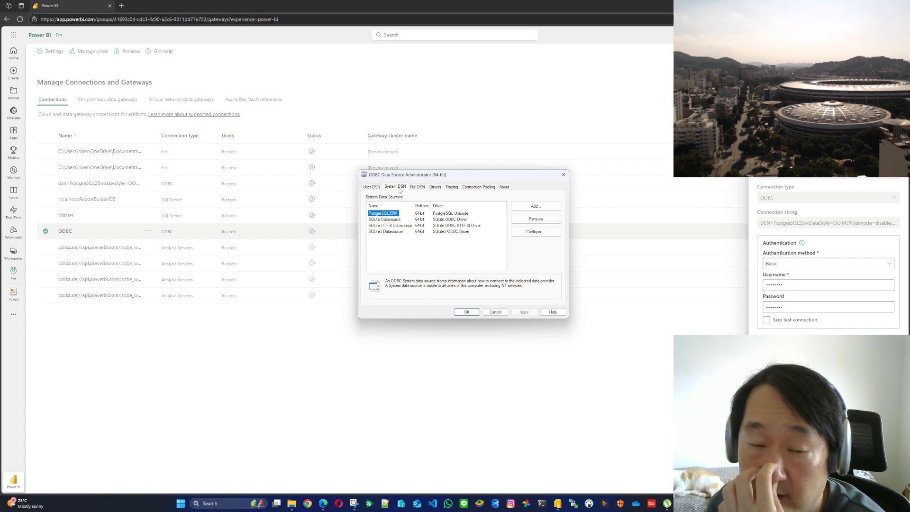
pyautogui.click(495, 312)
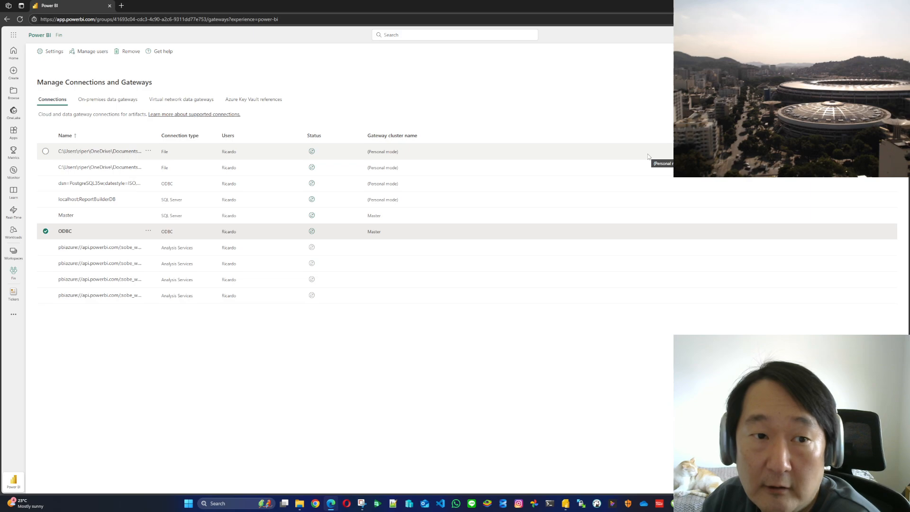
# Switch to Power BI Report Builder and inspect the SQLServer data source's connection properties without changing them
pyautogui.click(565, 504)
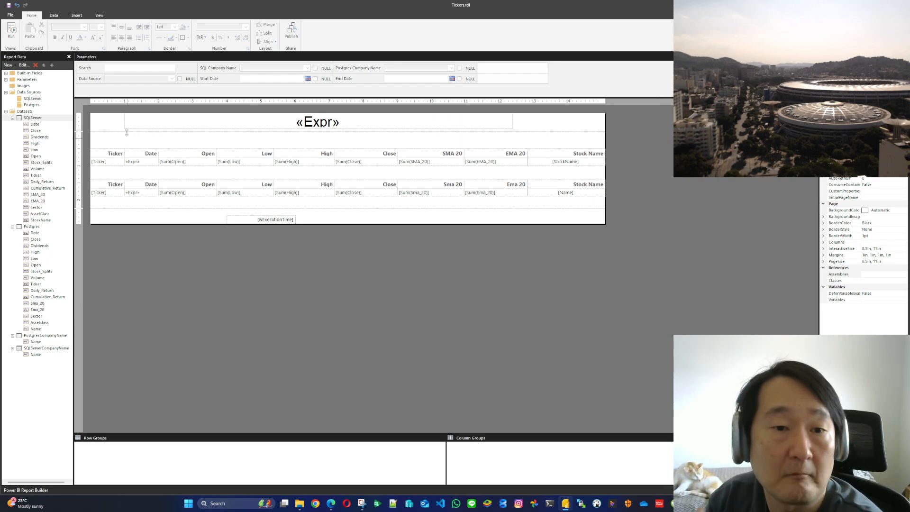
pyautogui.rightClick(37, 101)
pyautogui.click(56, 123)
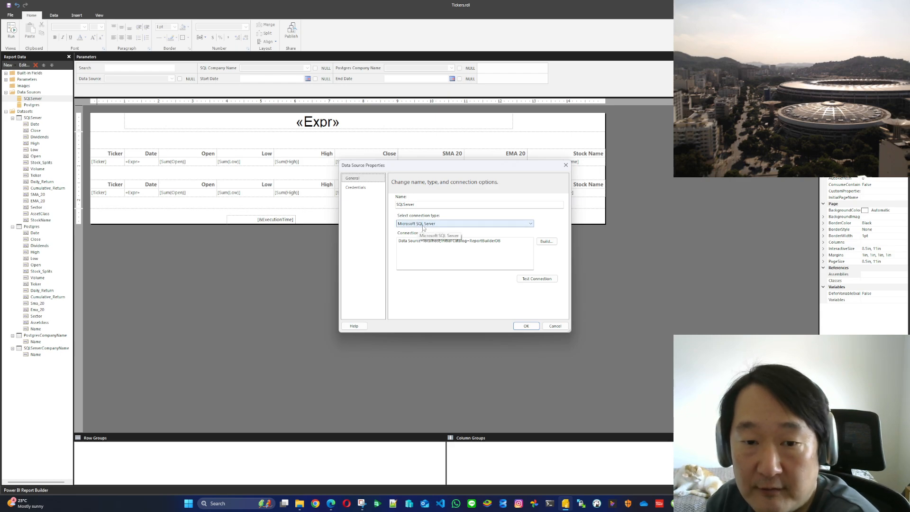
pyautogui.click(555, 326)
# Inspect the Postgres data source's ODBC connection string in its properties and test the connection
pyautogui.rightClick(36, 104)
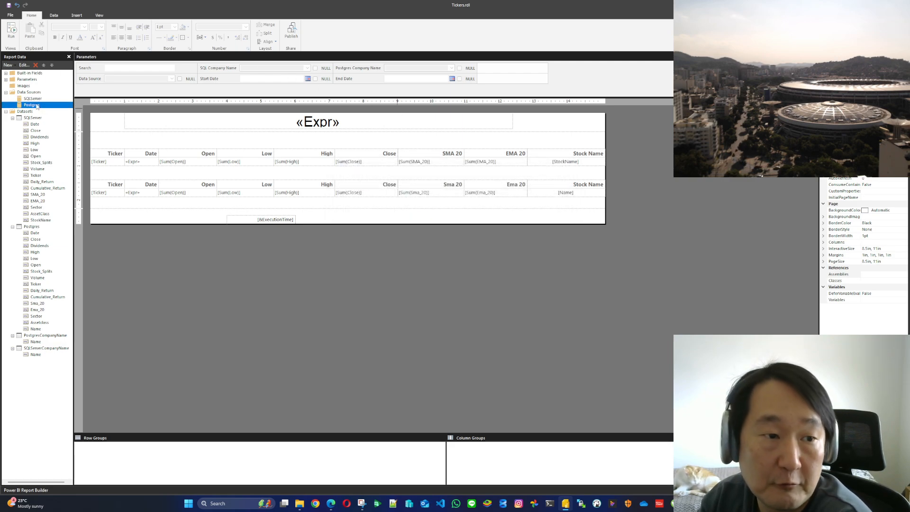
pyautogui.click(62, 132)
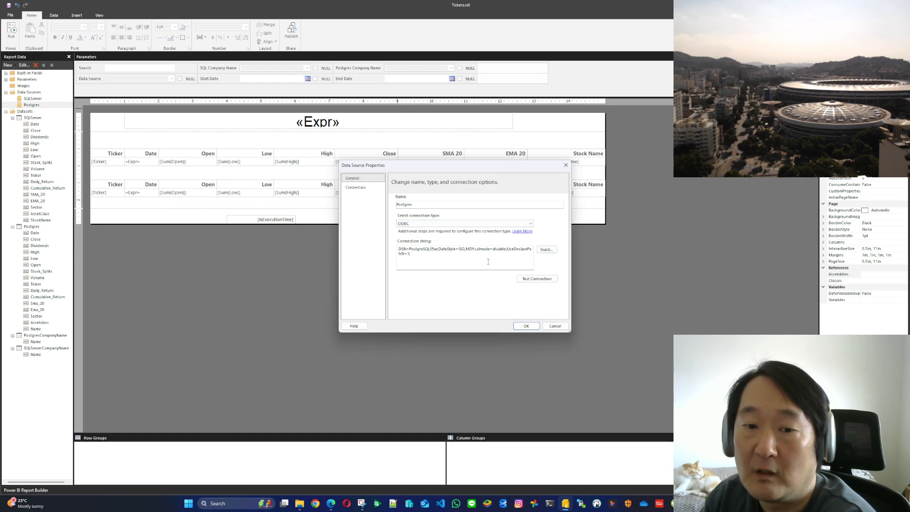
pyautogui.moveTo(488, 261); pyautogui.dragTo(397, 249)
pyautogui.click(431, 254)
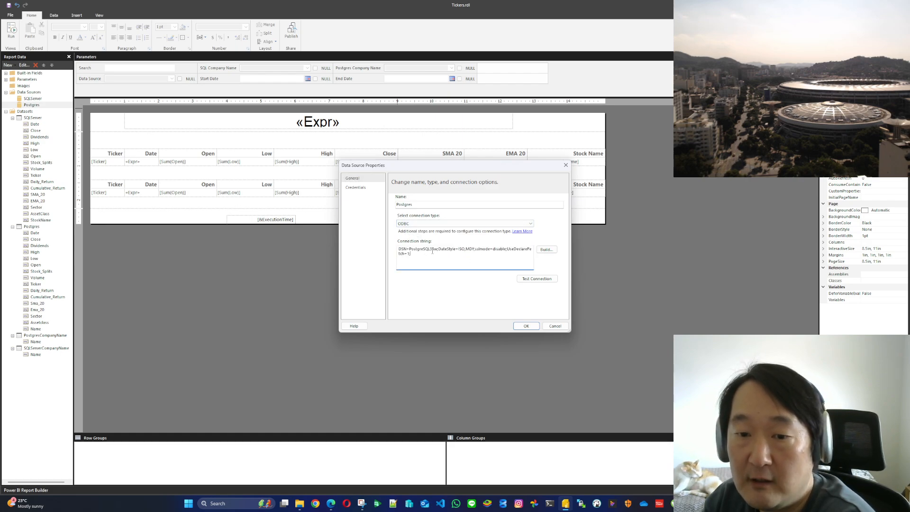
pyautogui.click(537, 279)
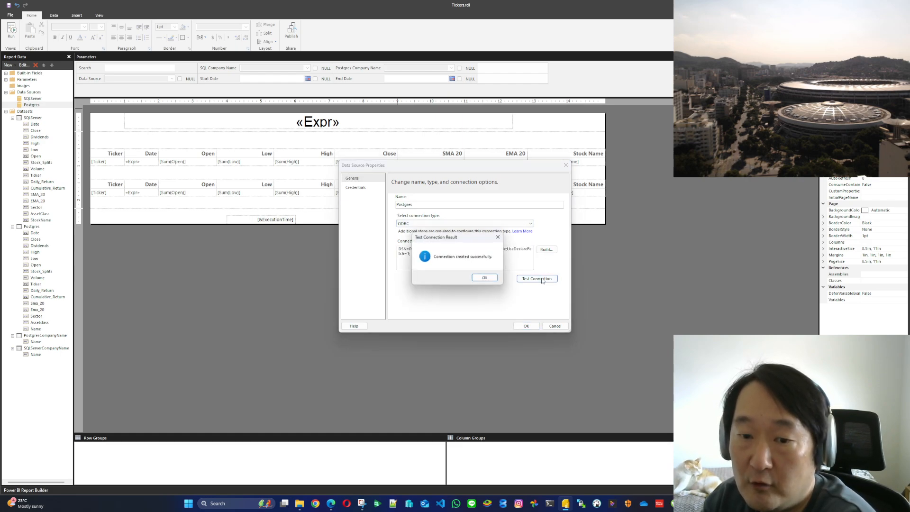
pyautogui.click(484, 278)
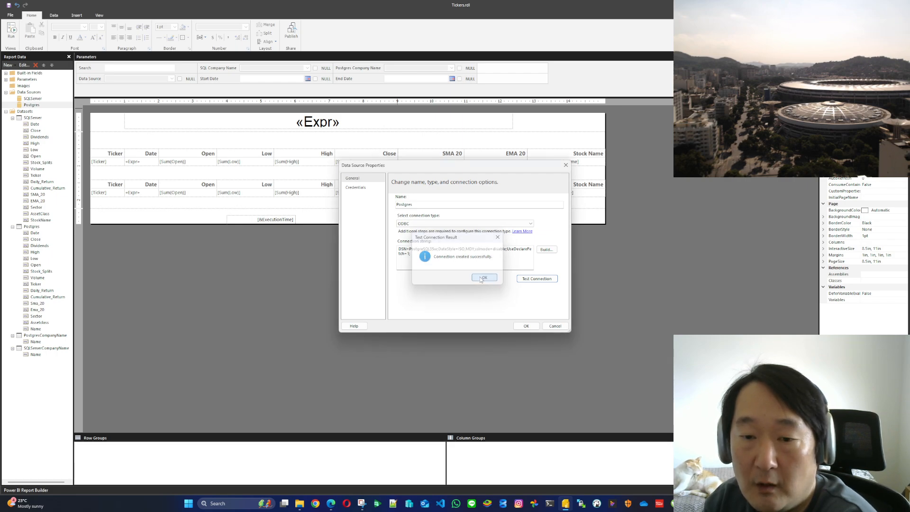
# Look at the Postgres data source's ODBC connection builder and close its properties without saving changes
pyautogui.click(546, 250)
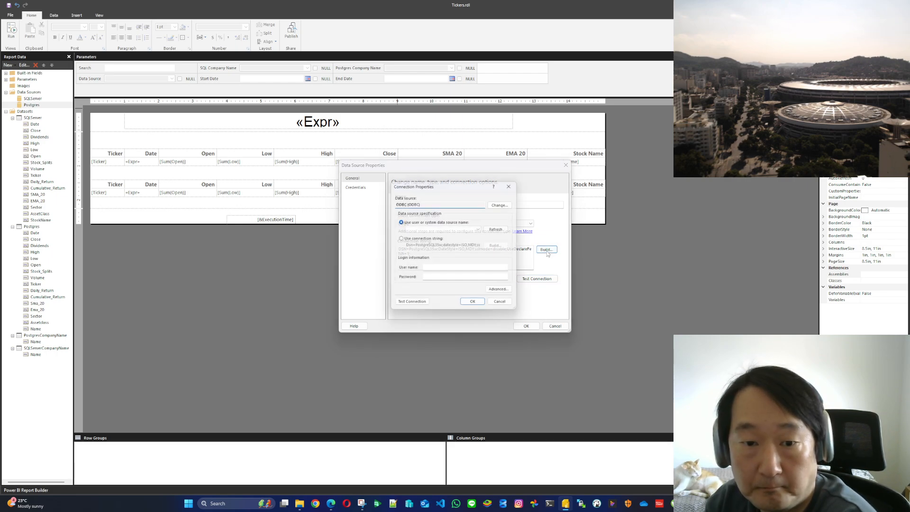
pyautogui.click(503, 305)
pyautogui.click(555, 326)
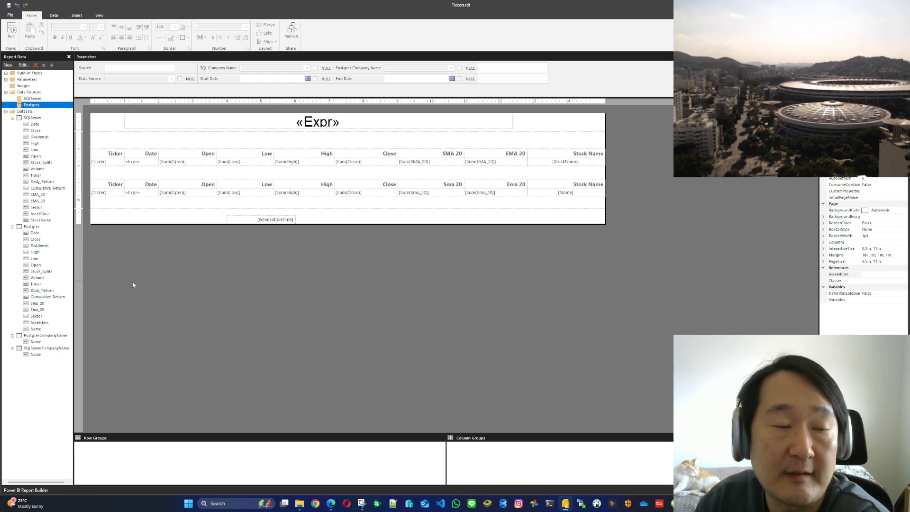
# Run the report and filter the company lists with the search text Micro
pyautogui.click(12, 31)
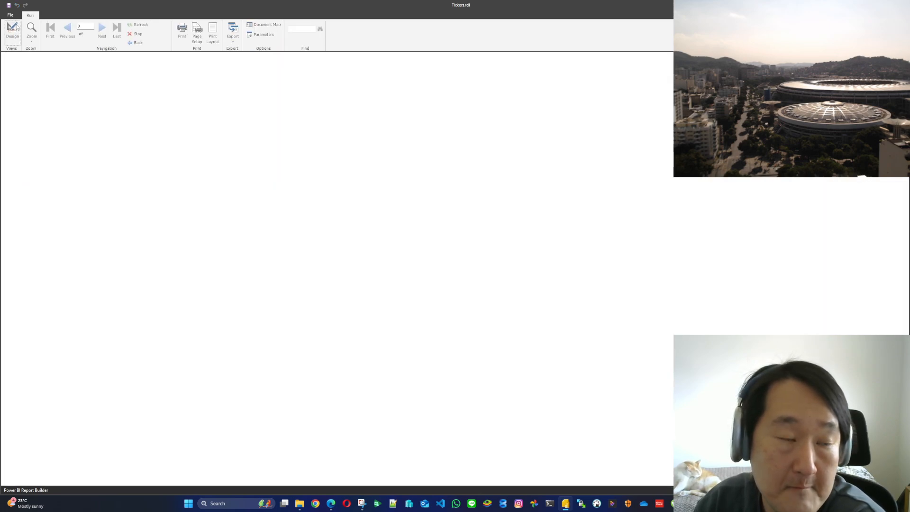
pyautogui.click(79, 58)
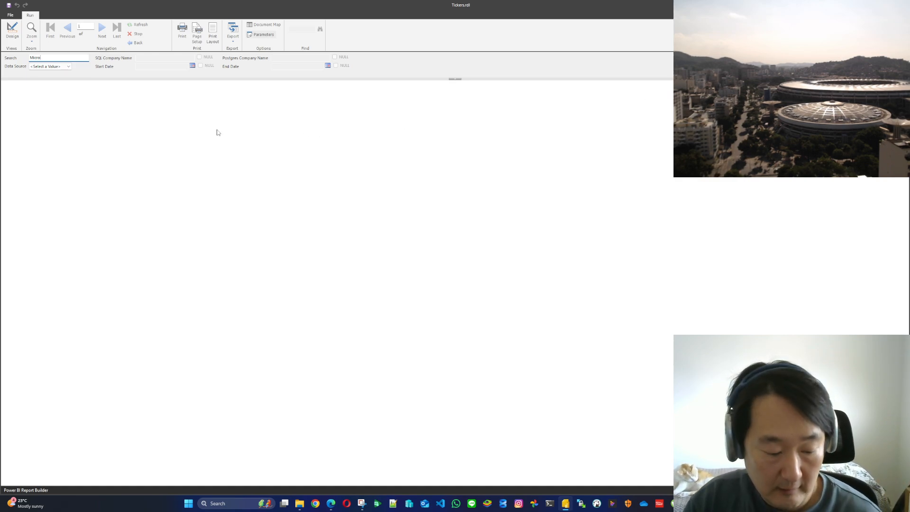
pyautogui.press('Tab')
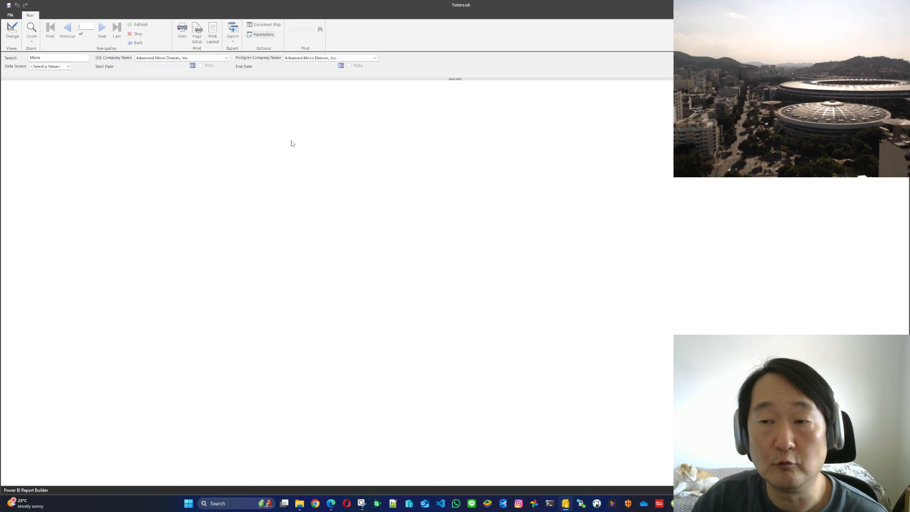
# Look through the company names offered by the SQL Company Name and Postgres Company Name parameters
pyautogui.click(205, 59)
pyautogui.click(206, 59)
pyautogui.click(319, 59)
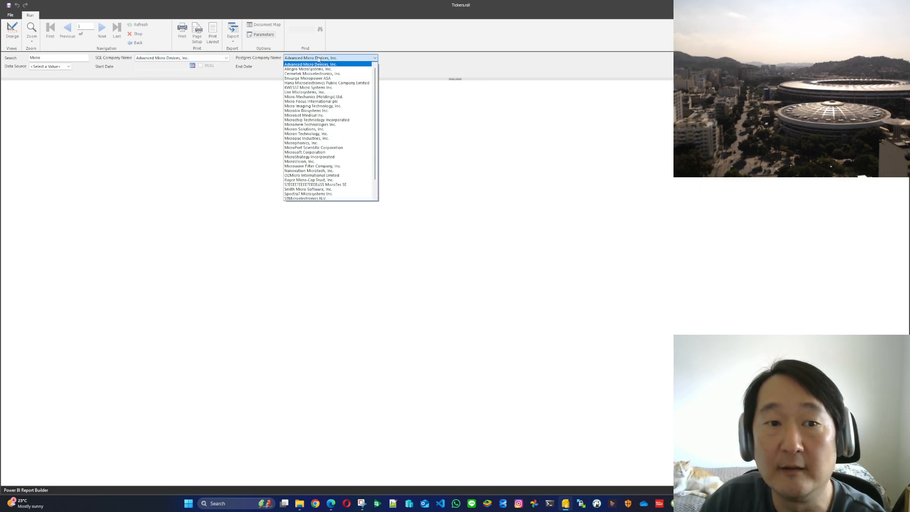
pyautogui.click(320, 58)
pyautogui.click(313, 58)
pyautogui.click(313, 58)
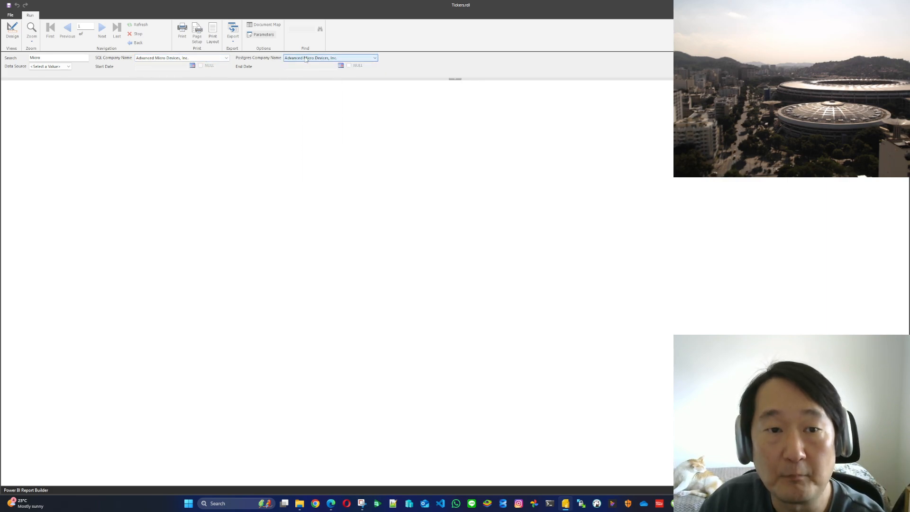
# Choose Microphonics, Inc. as the SQL company and Hana Microelectronics Public Company Limited as the Postgres company
pyautogui.click(202, 58)
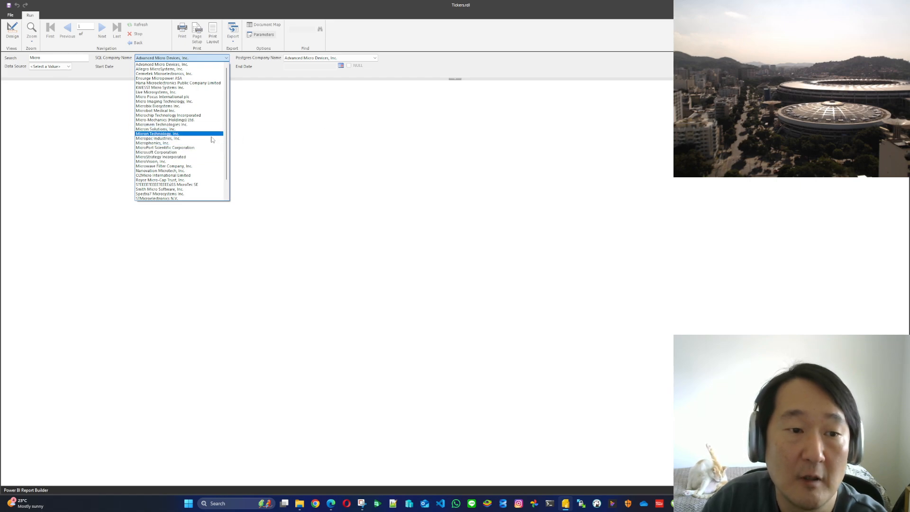
pyautogui.click(176, 144)
pyautogui.click(297, 58)
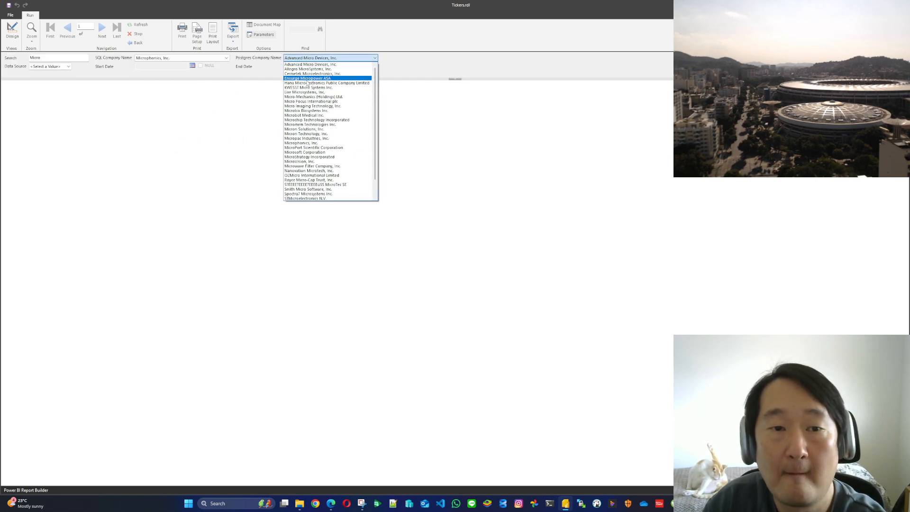
pyautogui.click(308, 77)
# Set the report's Data Source parameter to SQL Server and render the report
pyautogui.click(53, 67)
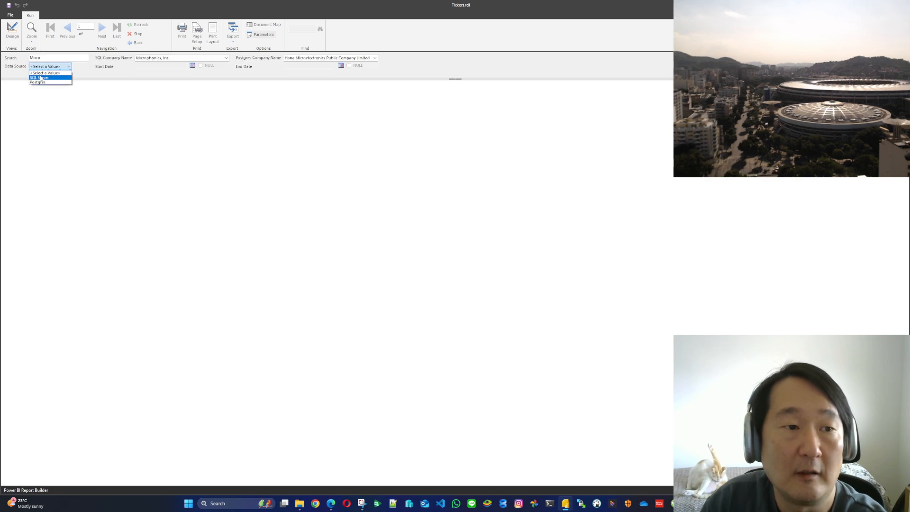
pyautogui.click(55, 71)
pyautogui.click(59, 69)
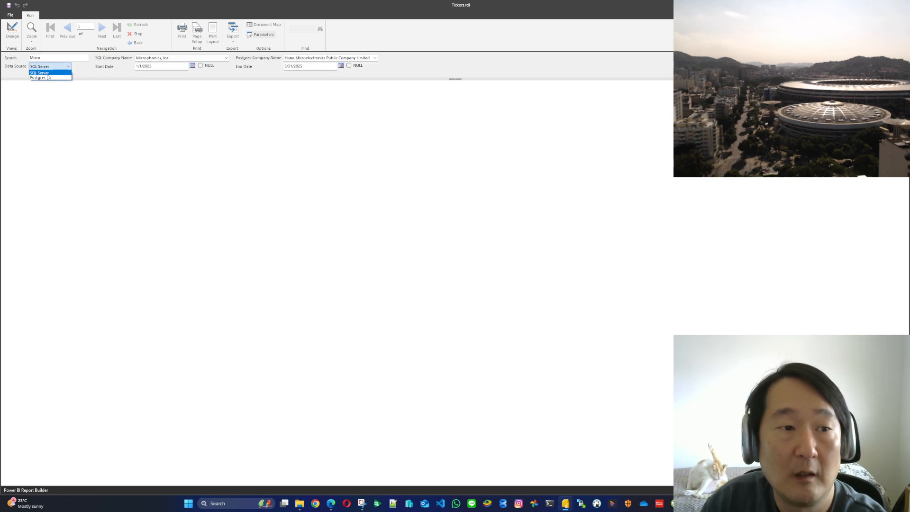
pyautogui.click(47, 74)
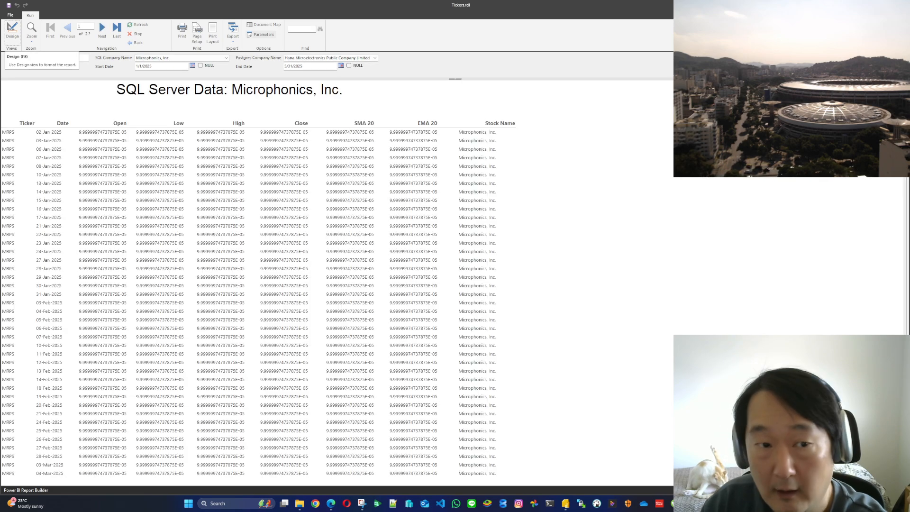
# Render the report with Postgres as its data source and return to the report's design view
pyautogui.click(69, 66)
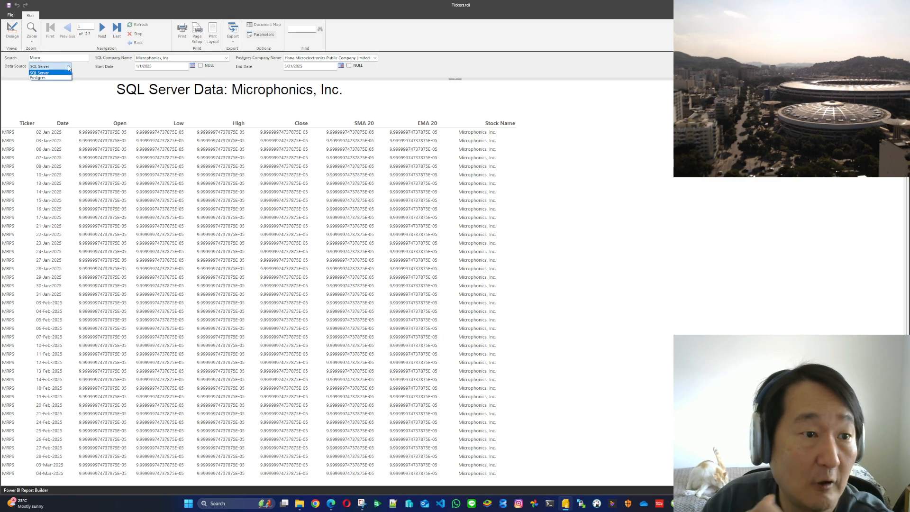
pyautogui.click(48, 77)
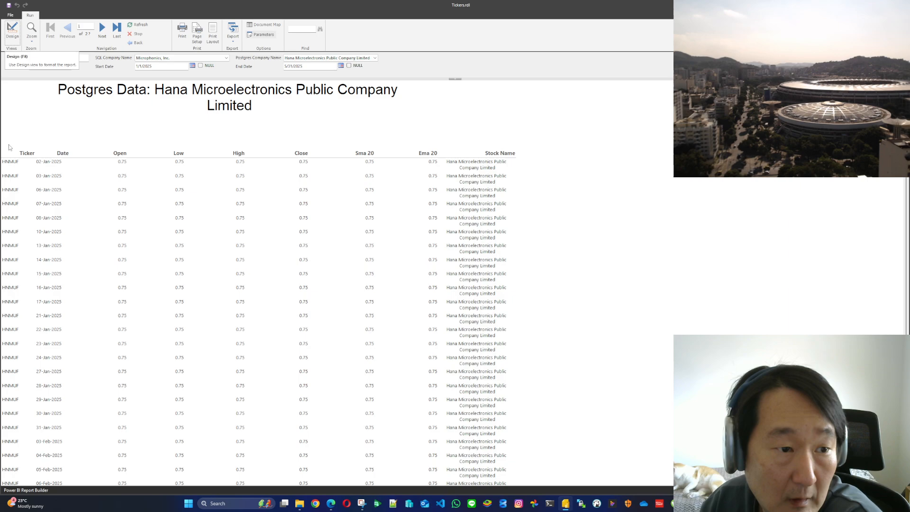
pyautogui.click(13, 32)
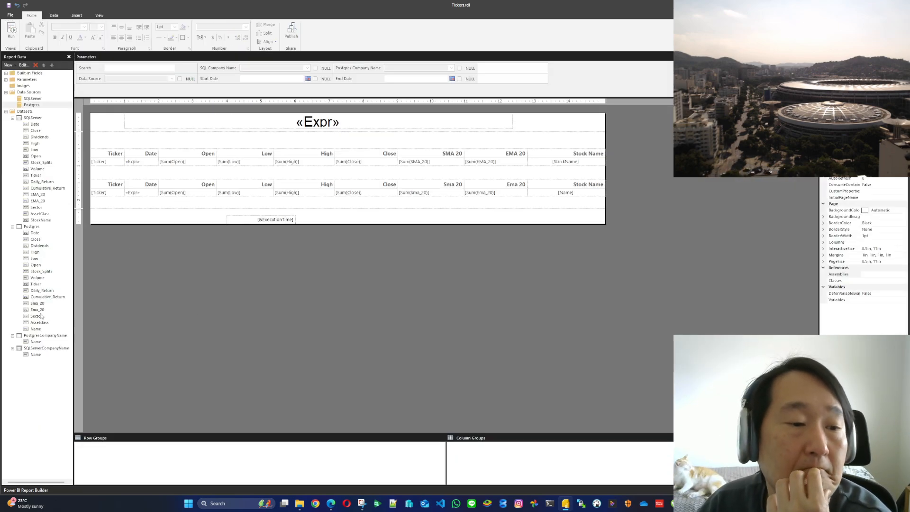
# Check the SQLServerCompanyName dataset's query and the general properties of the Search parameter without changing them
pyautogui.doubleClick(41, 349)
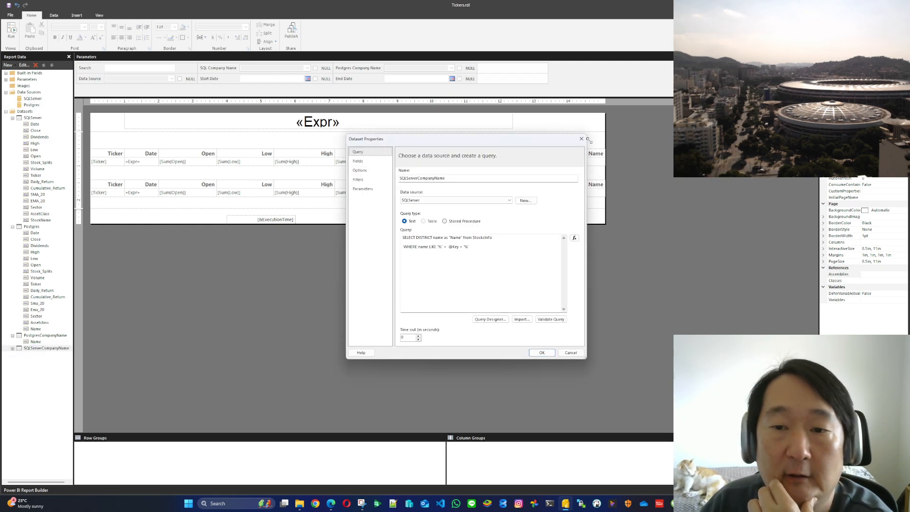
pyautogui.click(581, 139)
pyautogui.doubleClick(85, 68)
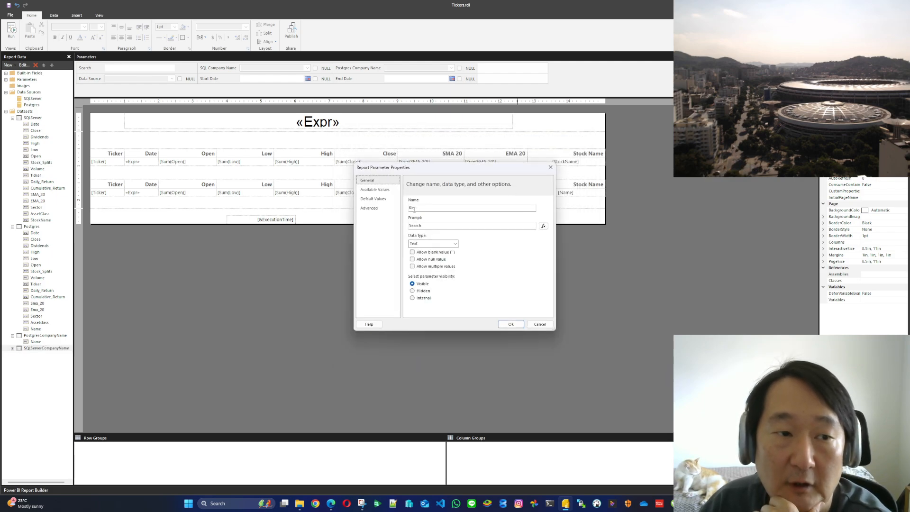
pyautogui.click(550, 167)
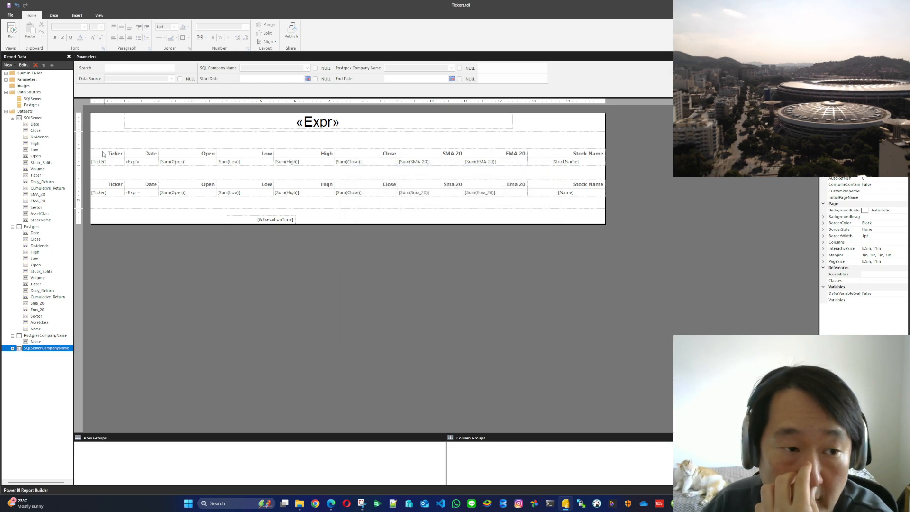
# Compare the PostgresCompanyName dataset's query with the query of the SQLServerCompanyName dataset
pyautogui.doubleClick(40, 336)
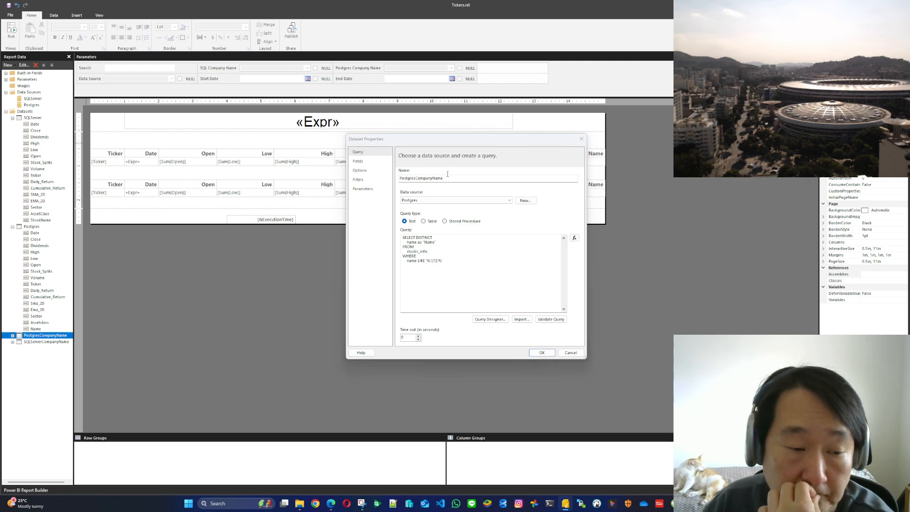
pyautogui.click(581, 139)
pyautogui.click(42, 342)
pyautogui.doubleClick(42, 342)
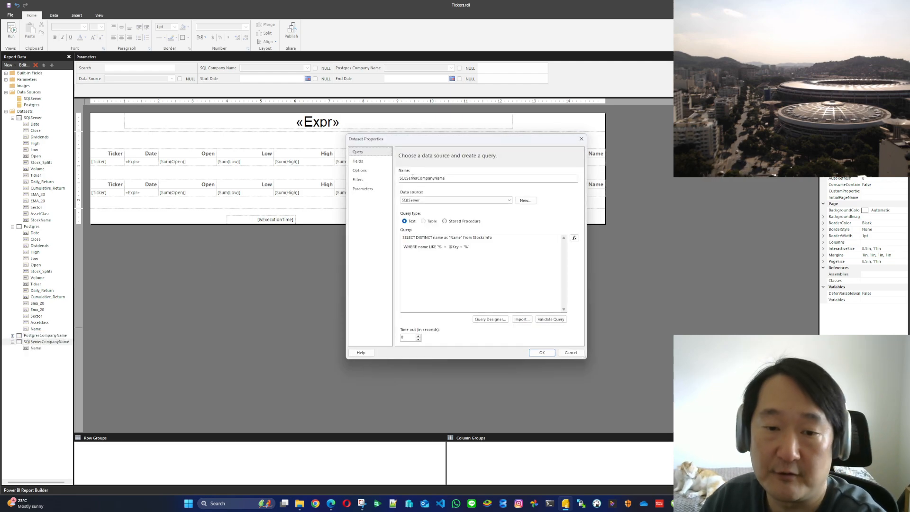
pyautogui.moveTo(460, 244); pyautogui.dragTo(402, 237)
pyautogui.click(483, 252)
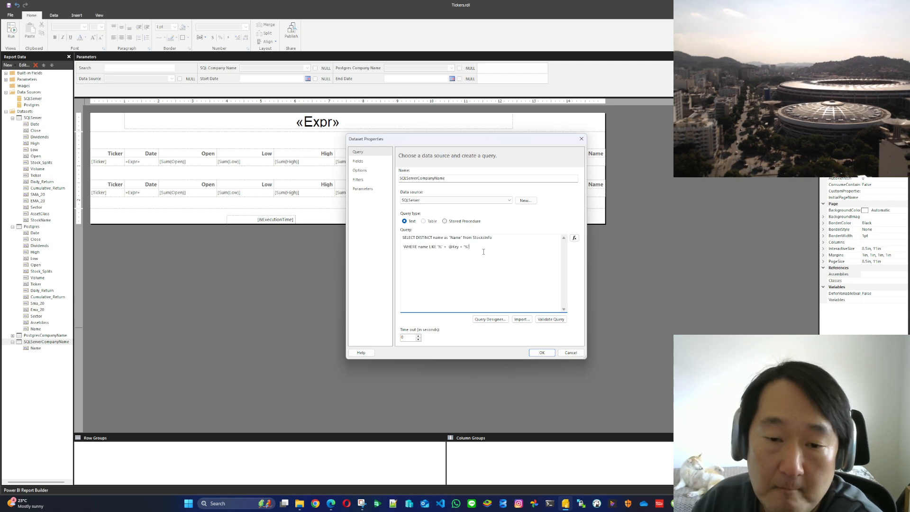
pyautogui.write("'")
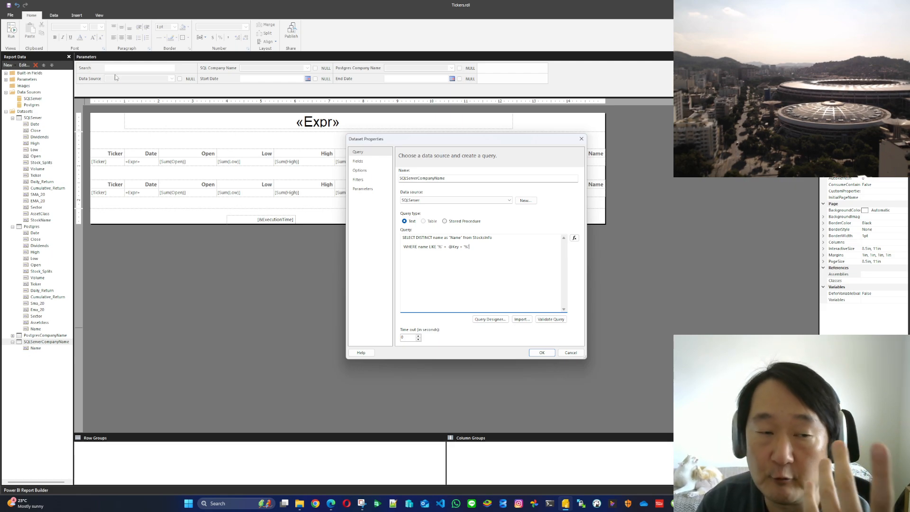
pyautogui.click(363, 189)
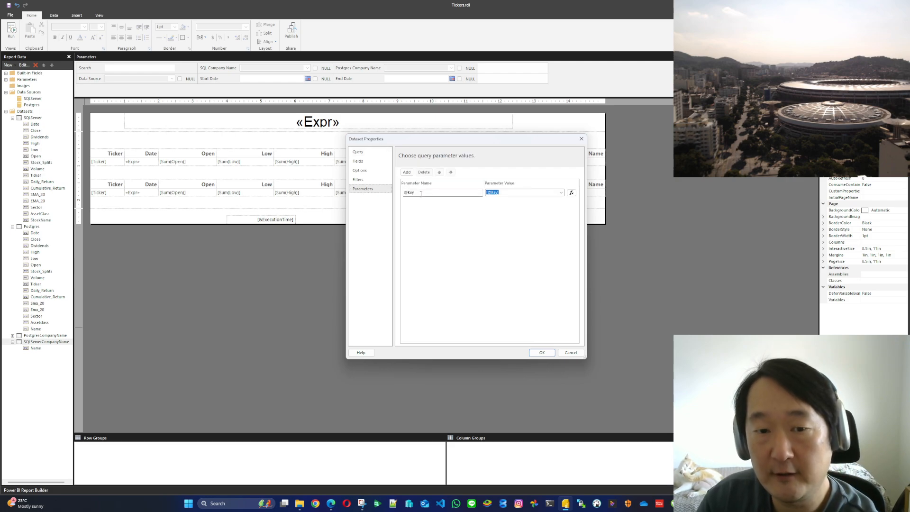
pyautogui.click(358, 152)
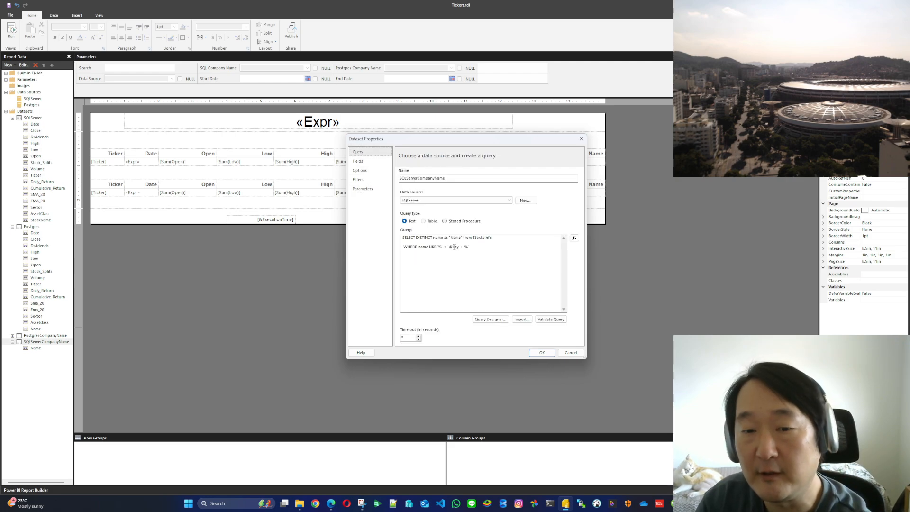
pyautogui.click(551, 318)
pyautogui.click(512, 278)
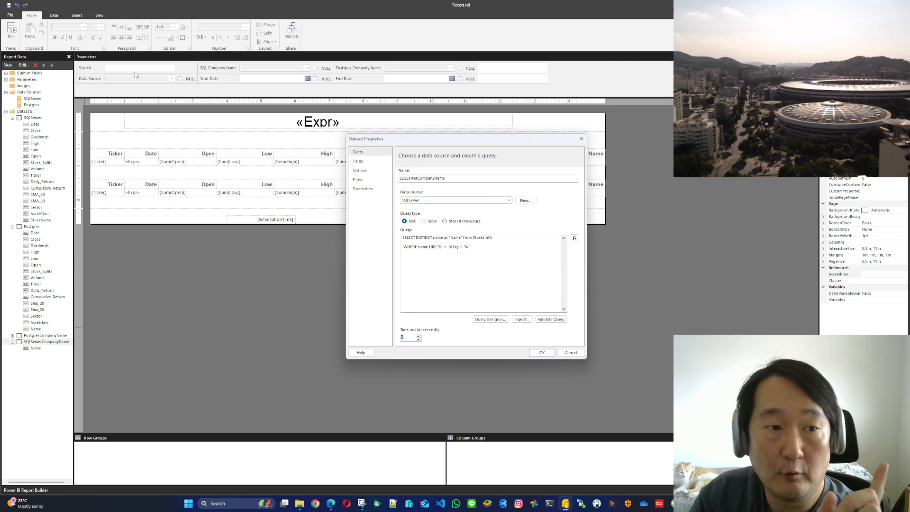
pyautogui.doubleClick(455, 246)
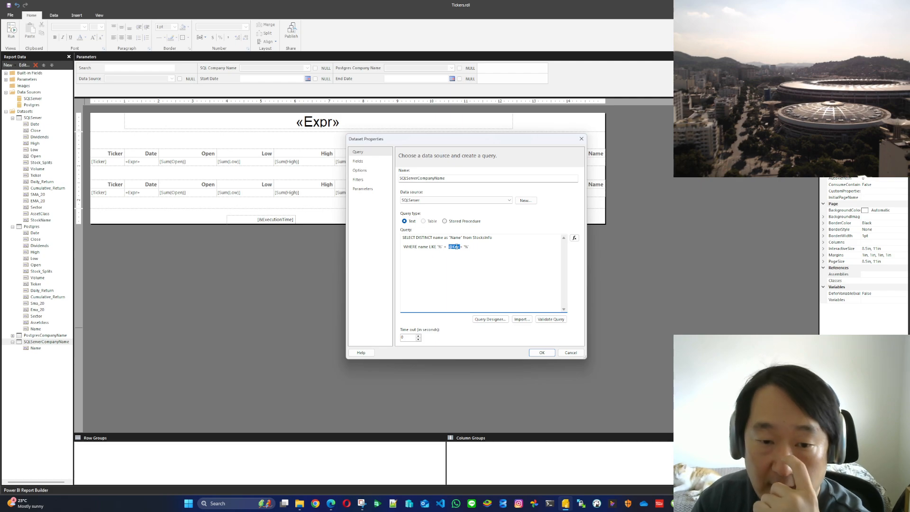
pyautogui.click(571, 352)
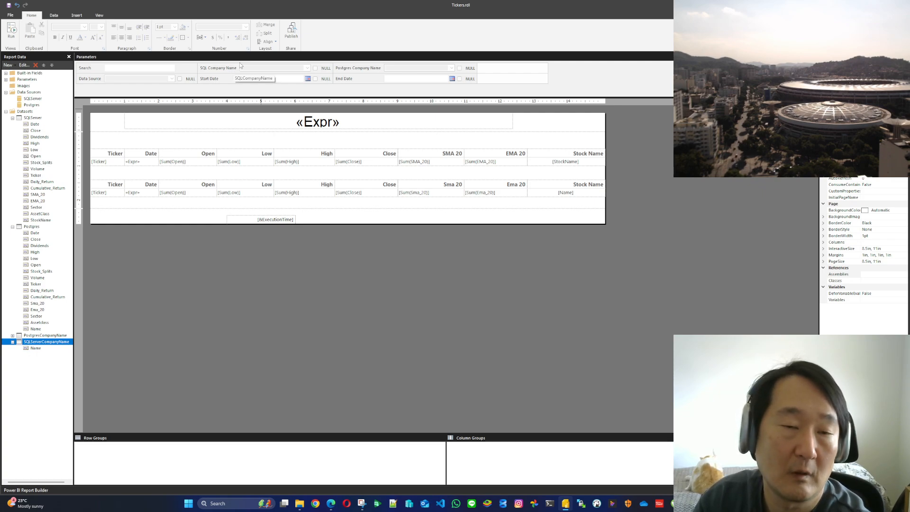
# Inspect the ? placeholder in the PostgresCompanyName dataset's query and its parameter mapping without saving changes
pyautogui.click(34, 338)
pyautogui.rightClick(34, 337)
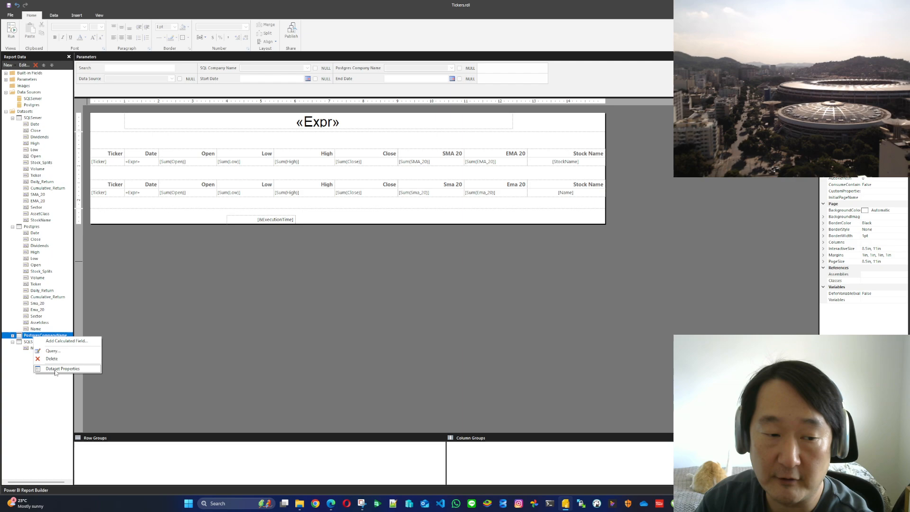
pyautogui.click(62, 369)
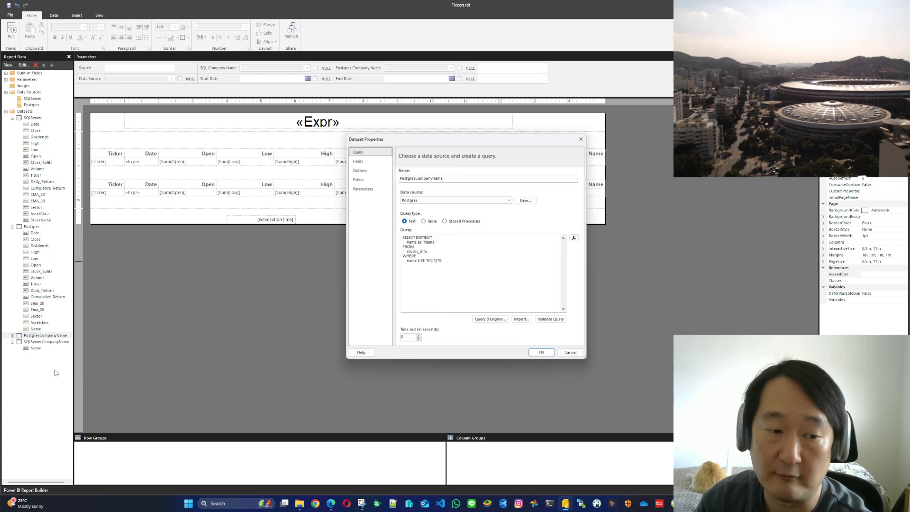
pyautogui.click(433, 261)
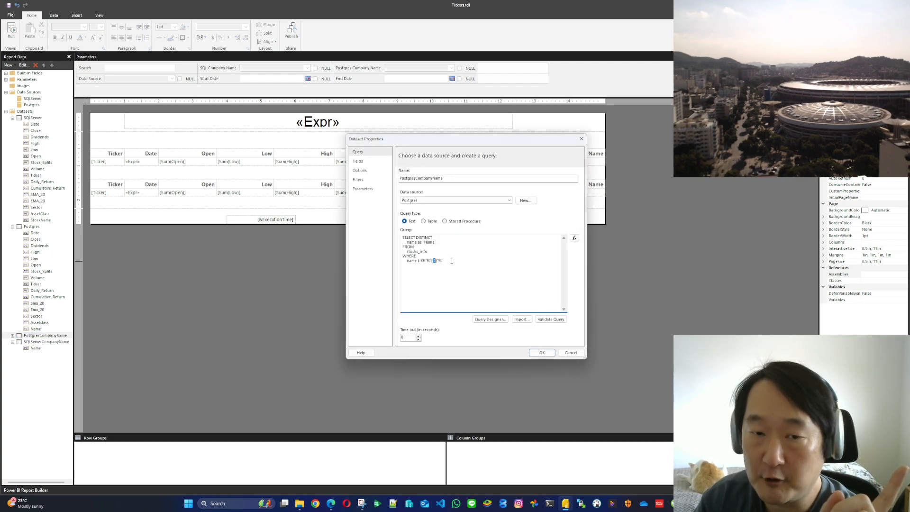
pyautogui.click(384, 191)
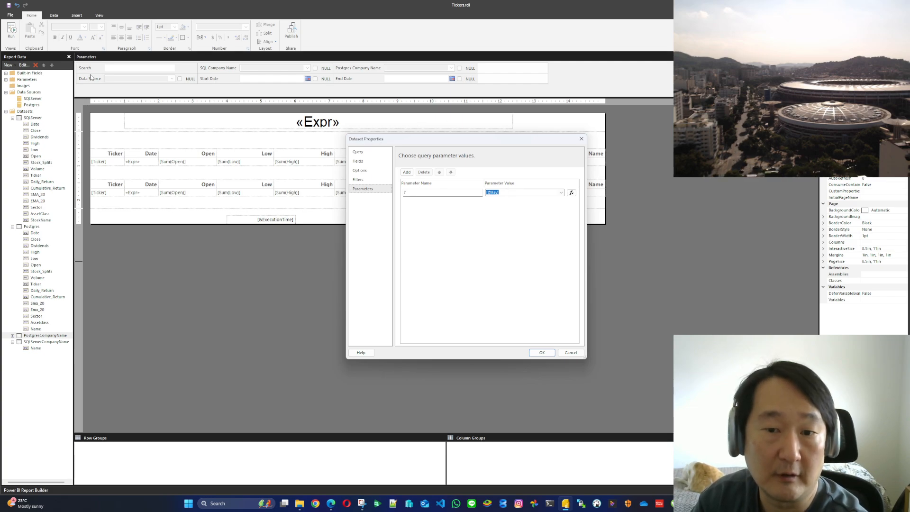
pyautogui.click(570, 353)
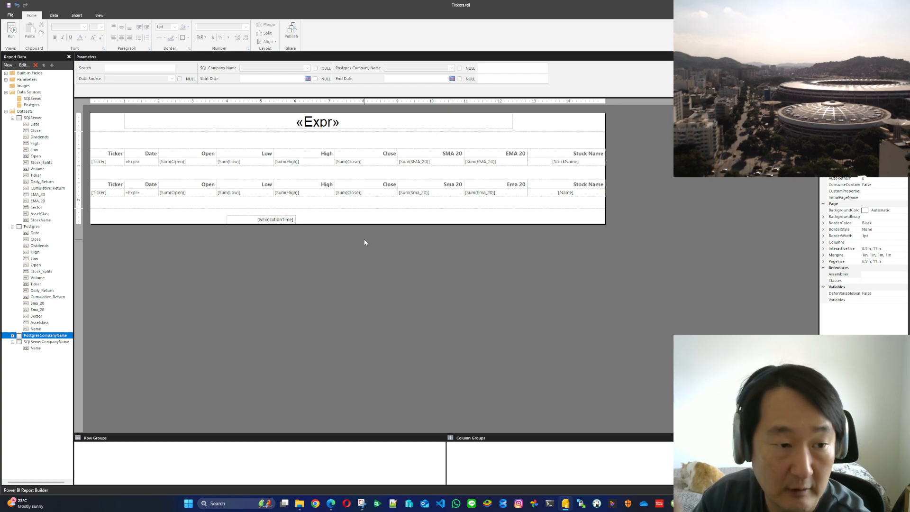
# Open the Postgres dataset's properties, then enlarge and reposition the dialog to read its full query
pyautogui.doubleClick(33, 227)
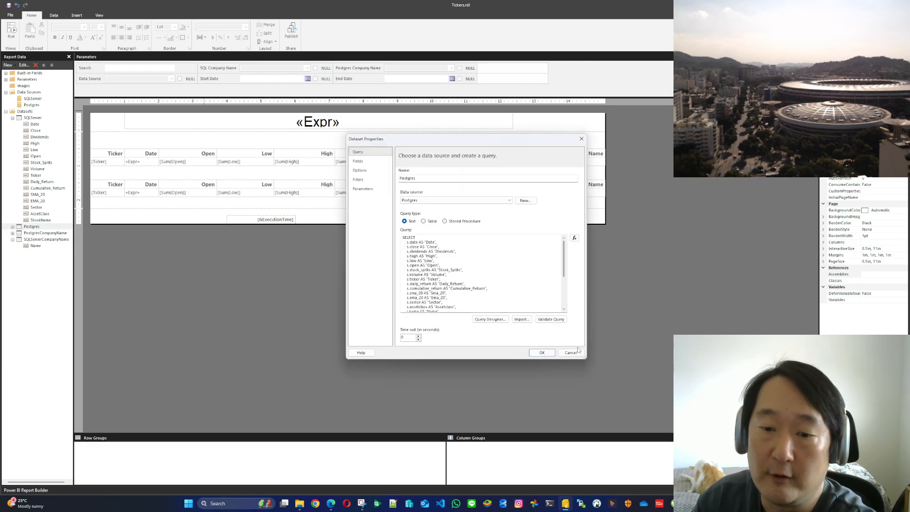
pyautogui.moveTo(585, 358); pyautogui.dragTo(649, 424)
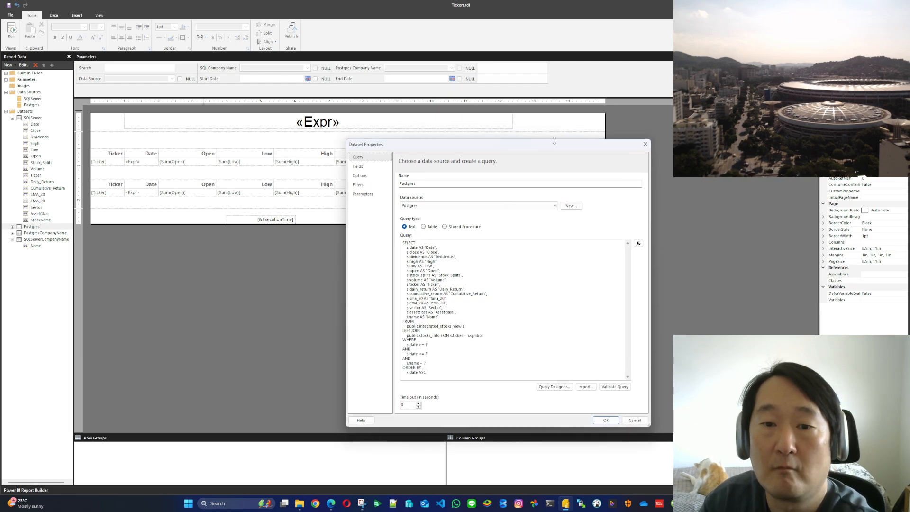
pyautogui.moveTo(536, 141); pyautogui.dragTo(403, 112)
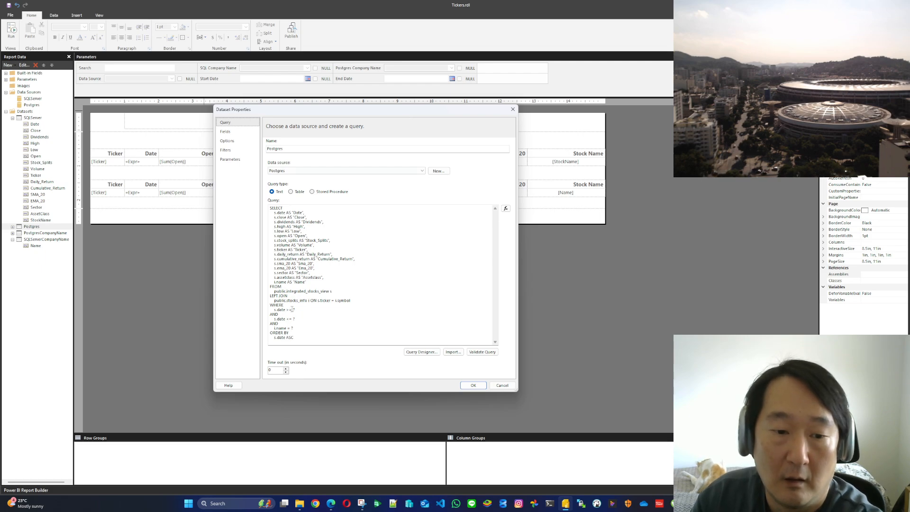
# Match the three ? placeholders in the Postgres dataset's query with the dataset's parameter mappings
pyautogui.doubleClick(293, 310)
pyautogui.doubleClick(294, 319)
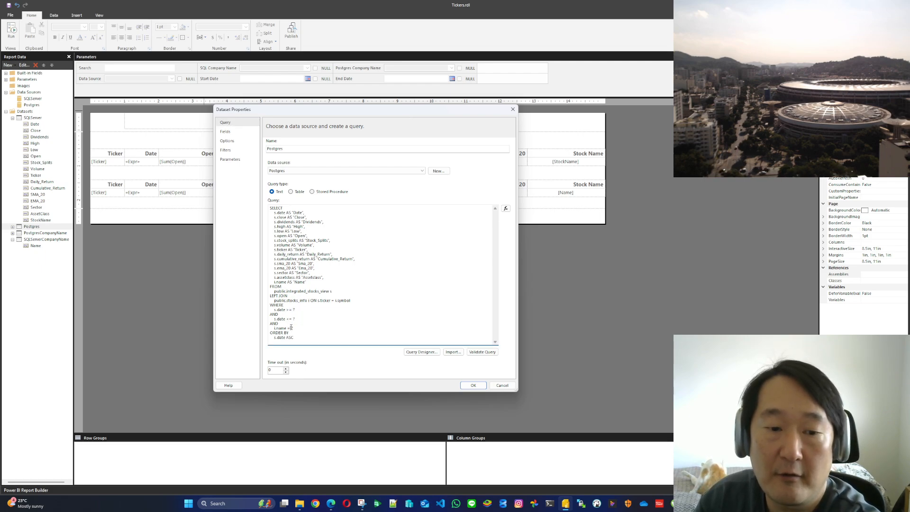
pyautogui.click(230, 159)
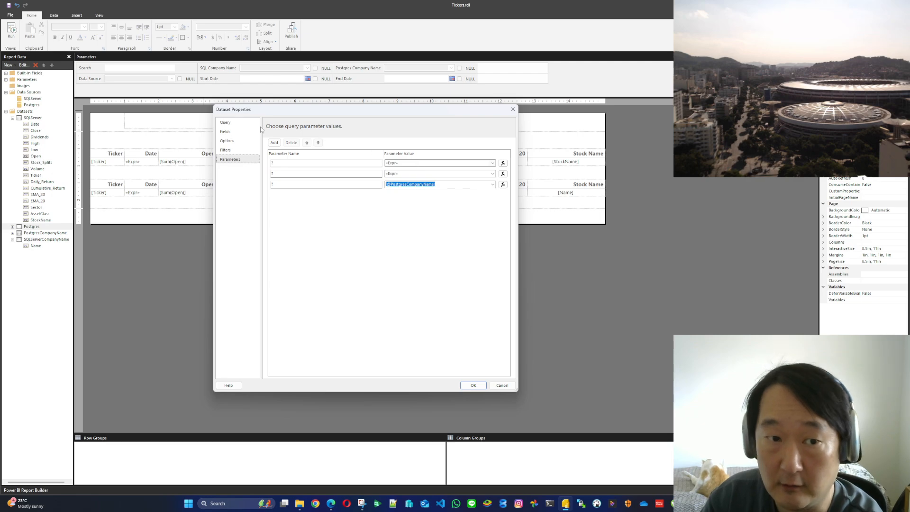
pyautogui.click(226, 123)
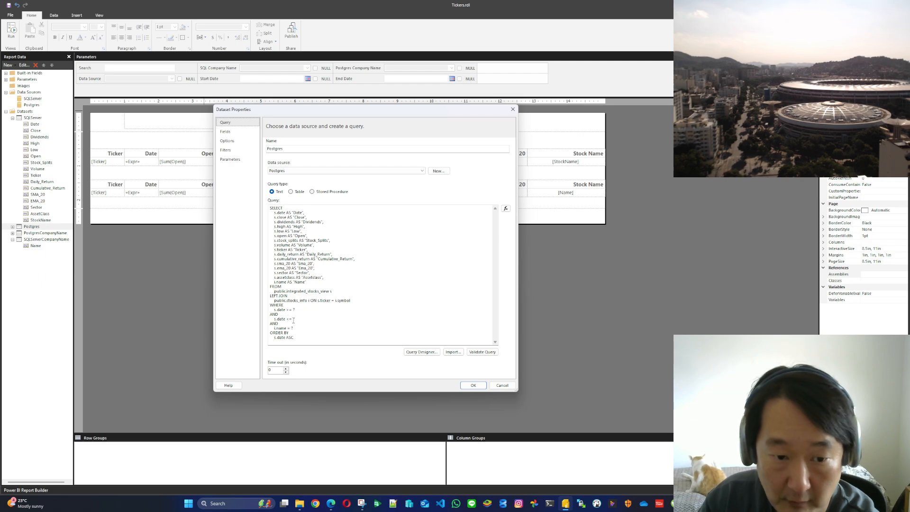
pyautogui.doubleClick(293, 319)
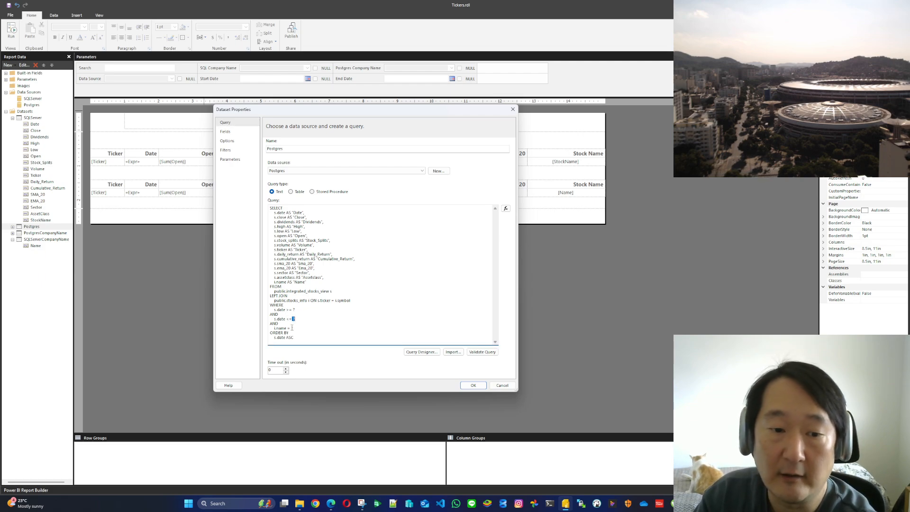
pyautogui.doubleClick(292, 328)
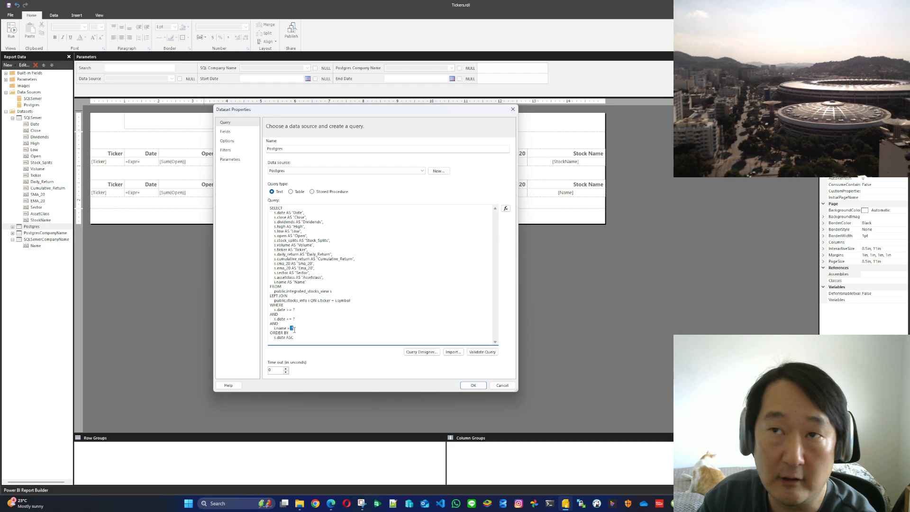
# Inspect the value expressions of the Postgres dataset's first two ? parameters, then close the dataset properties without saving
pyautogui.click(230, 160)
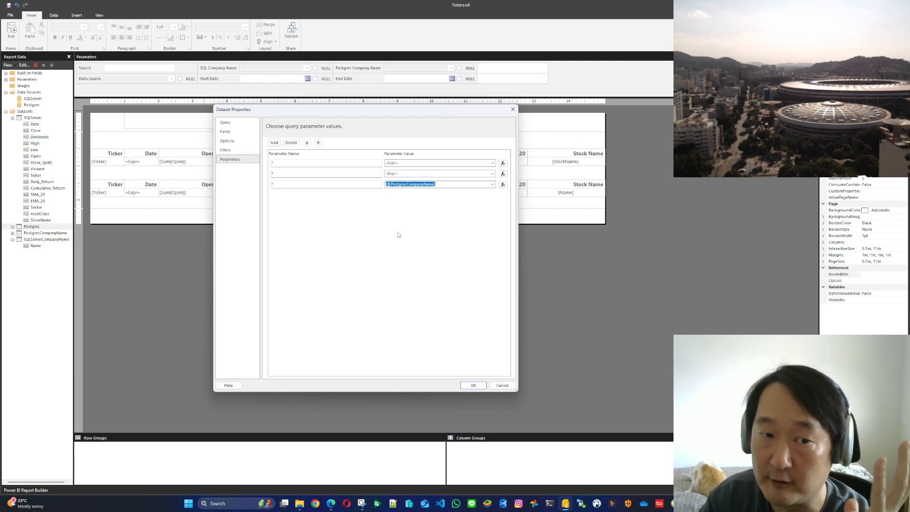
pyautogui.click(503, 163)
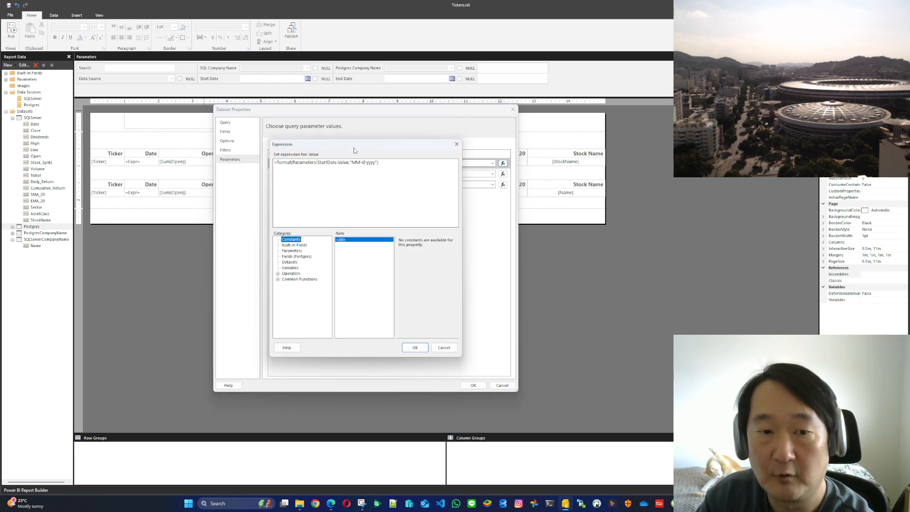
pyautogui.doubleClick(336, 162)
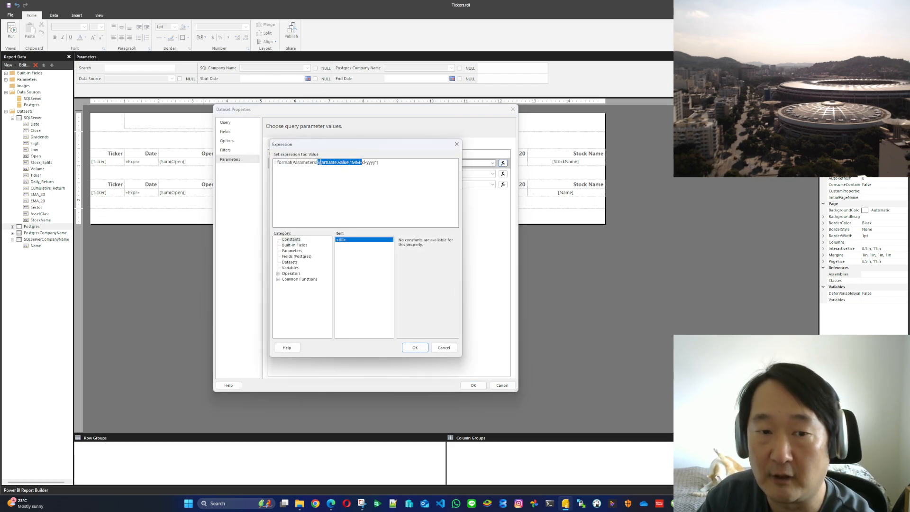
pyautogui.click(449, 346)
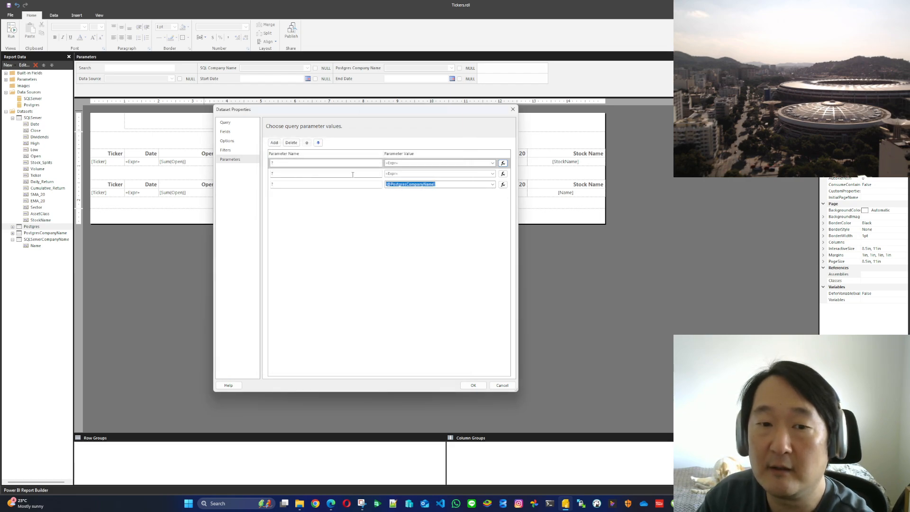
pyautogui.click(503, 173)
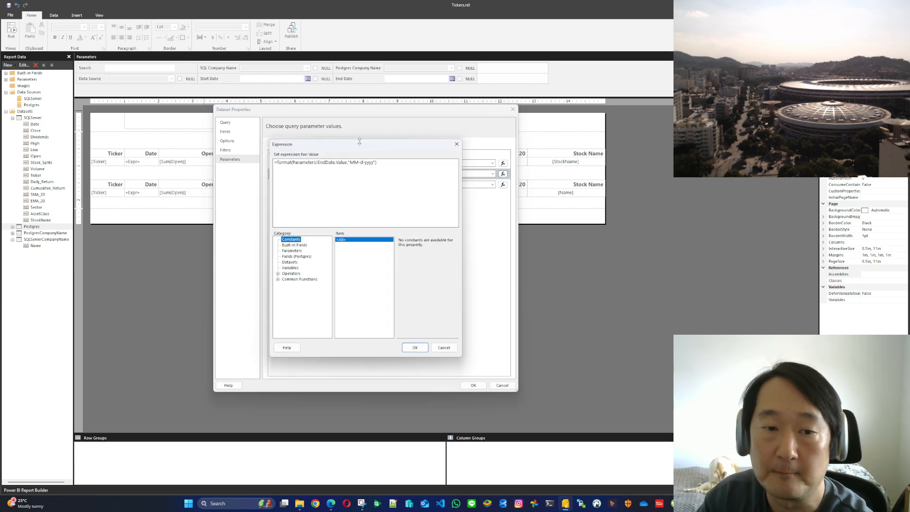
pyautogui.doubleClick(332, 162)
pyautogui.click(444, 348)
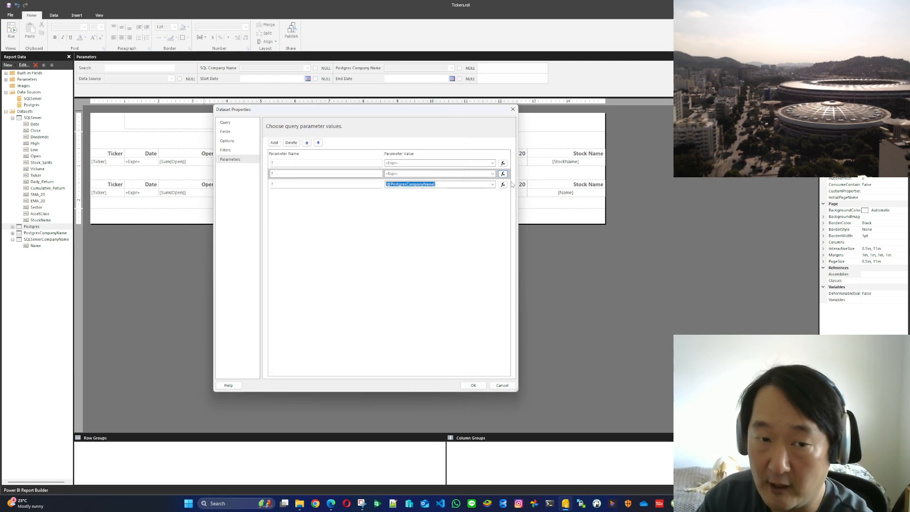
pyautogui.click(511, 386)
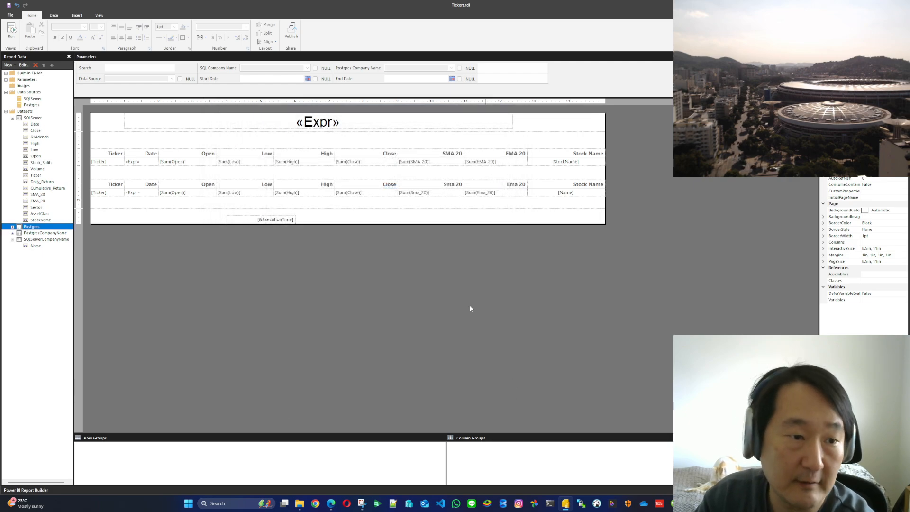
pyautogui.doubleClick(38, 117)
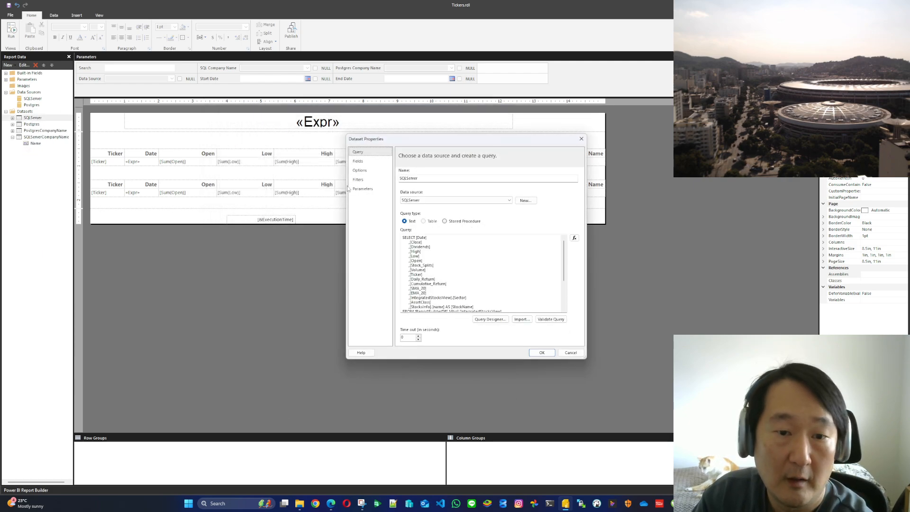
pyautogui.click(363, 189)
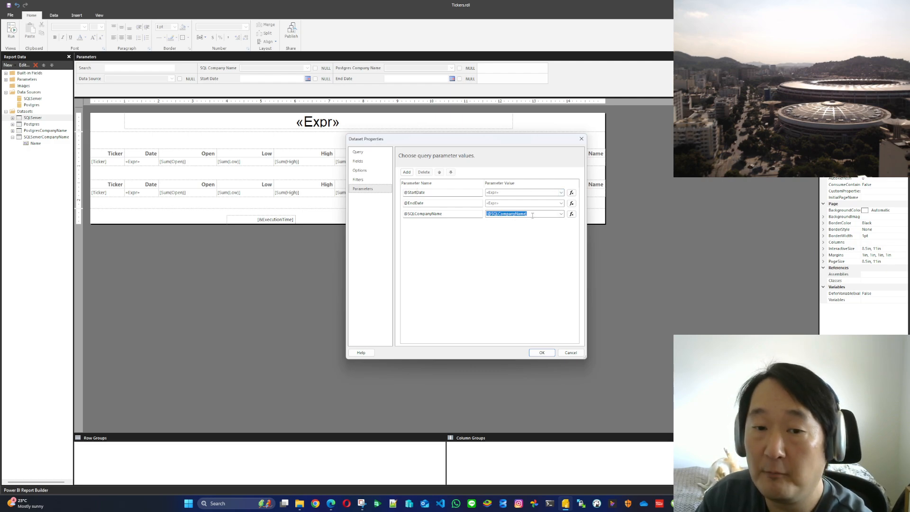
pyautogui.click(358, 152)
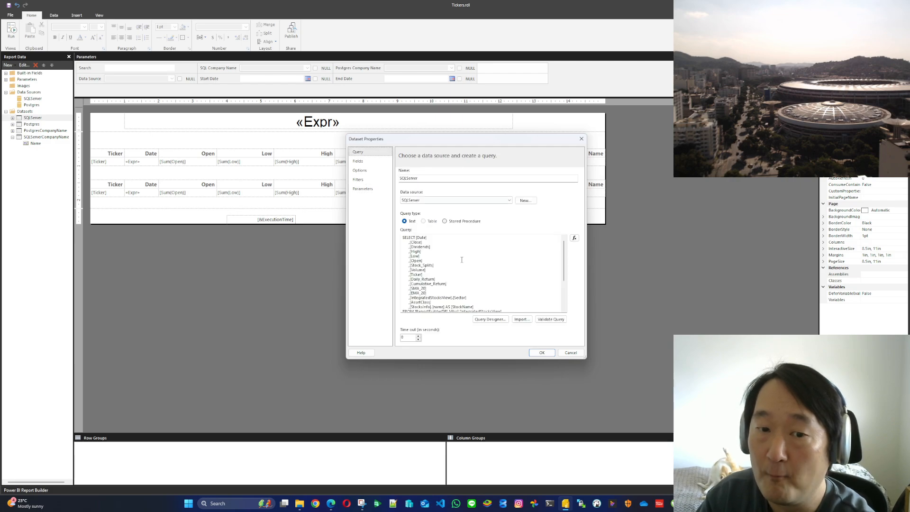
pyautogui.scroll(-5, 474, 279)
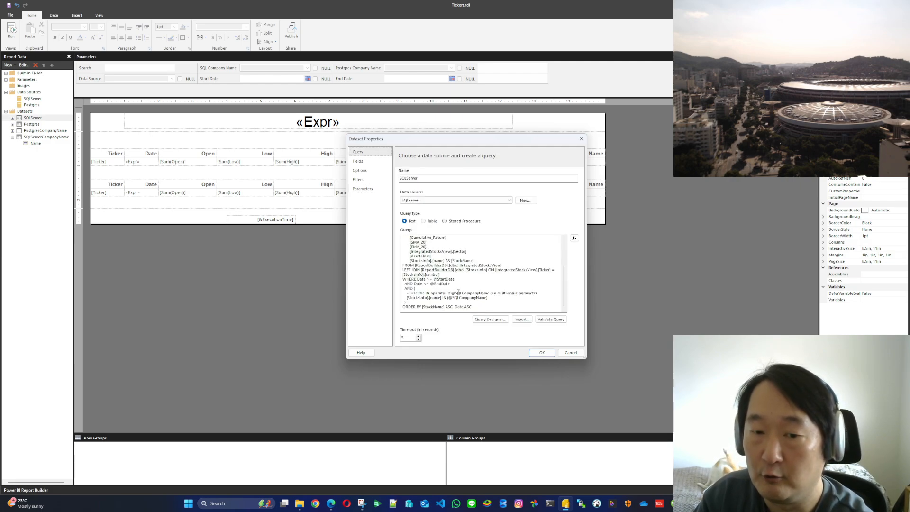
pyautogui.moveTo(455, 293); pyautogui.dragTo(490, 295)
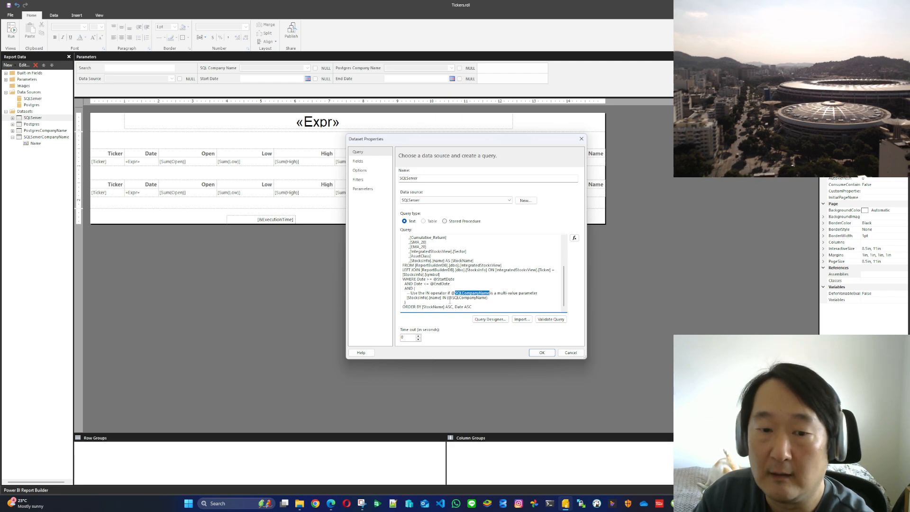
pyautogui.moveTo(433, 279)
pyautogui.mouseDown()
pyautogui.moveTo(454, 279)
pyautogui.moveTo(447, 284)
pyautogui.mouseUp()
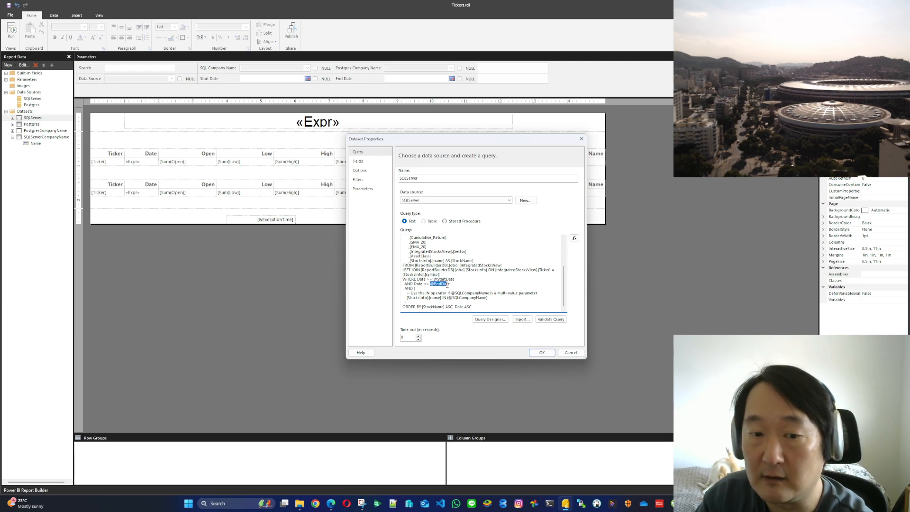
pyautogui.click(363, 189)
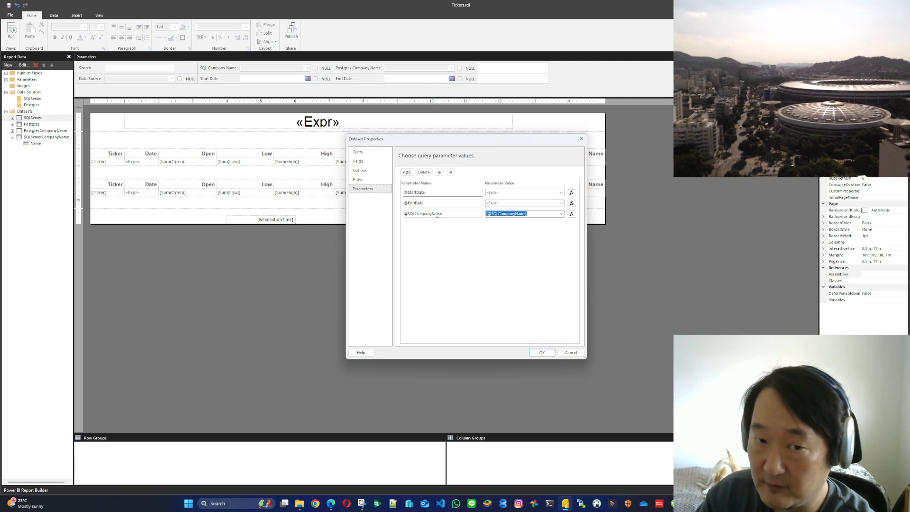
pyautogui.click(581, 139)
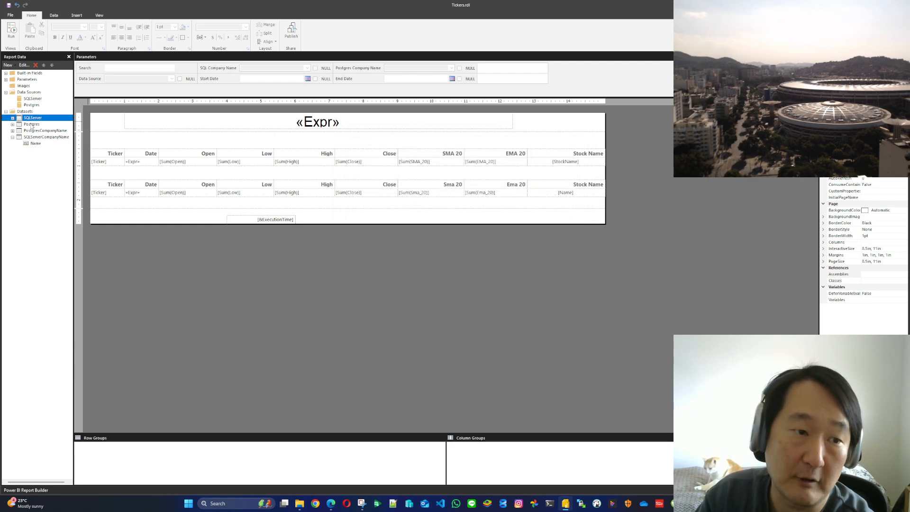
# Review the report parameters available for the Postgres dataset's third ? parameter, then close the properties without saving
pyautogui.doubleClick(32, 124)
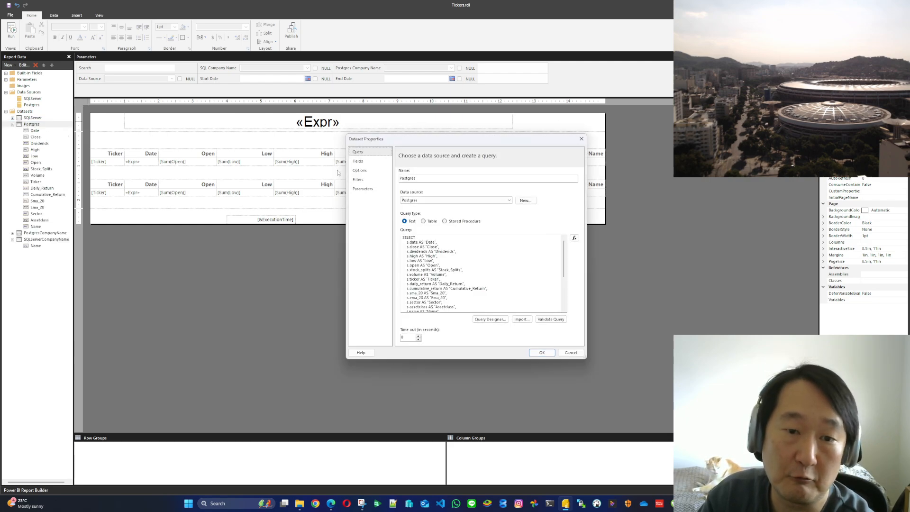
pyautogui.click(362, 189)
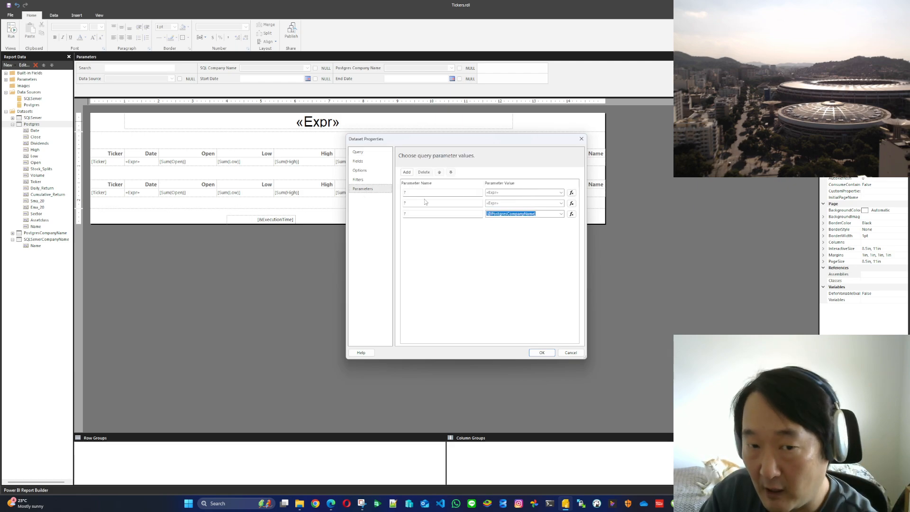
pyautogui.click(562, 214)
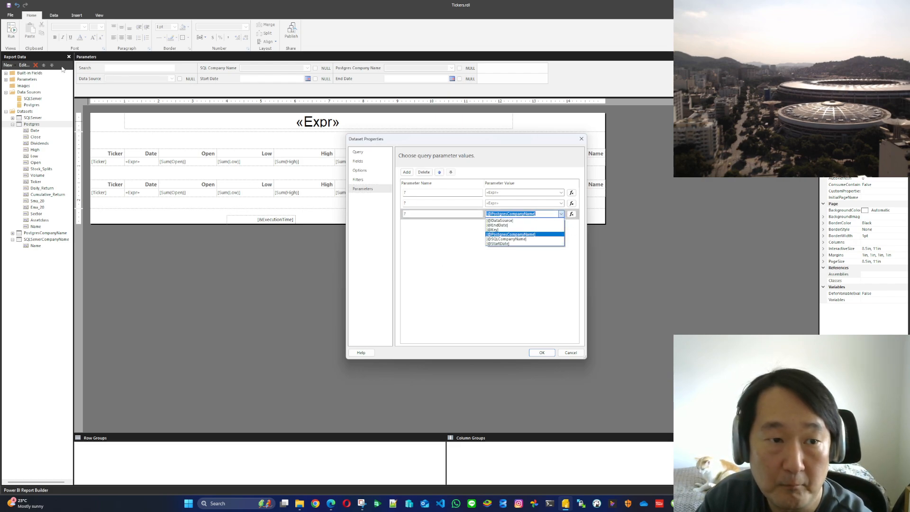
pyautogui.click(531, 308)
pyautogui.click(578, 353)
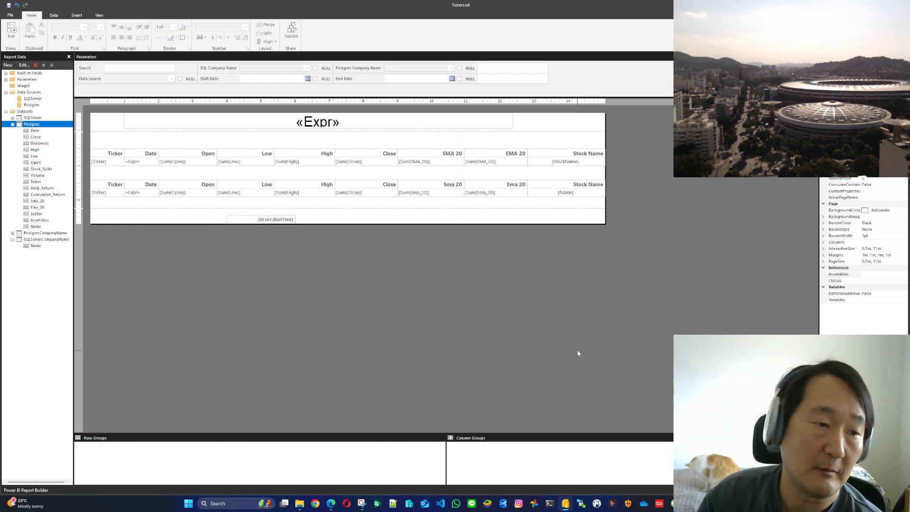
# Recheck the order of the ? placeholders in the Postgres query against its parameter list, then close the dataset properties
pyautogui.doubleClick(37, 124)
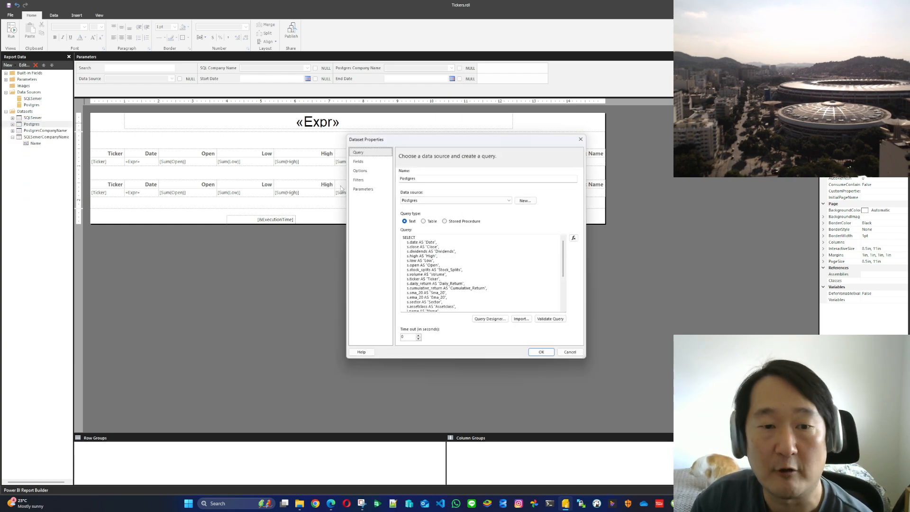
pyautogui.click(367, 191)
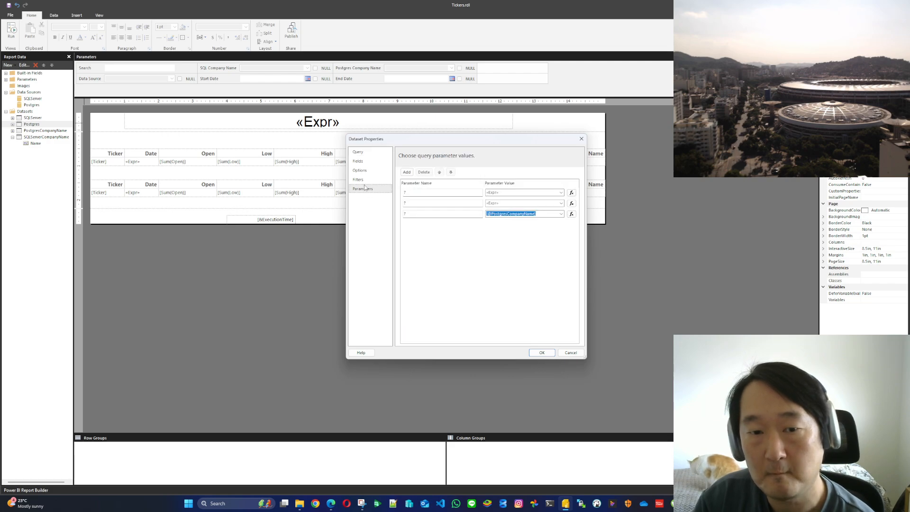
pyautogui.click(358, 152)
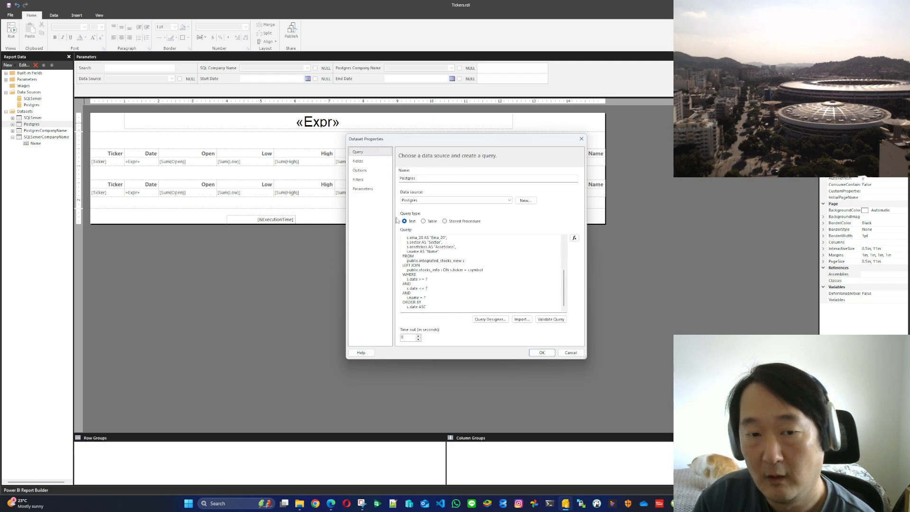
pyautogui.click(362, 189)
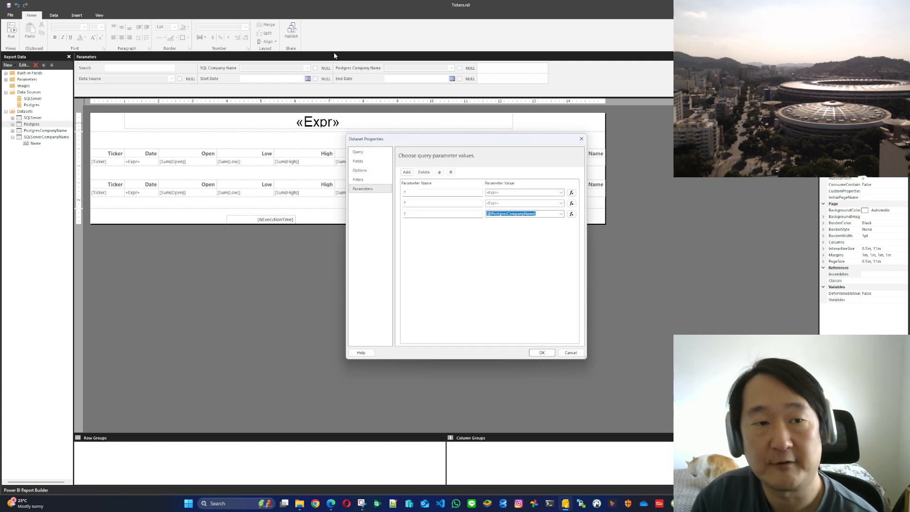
pyautogui.click(581, 139)
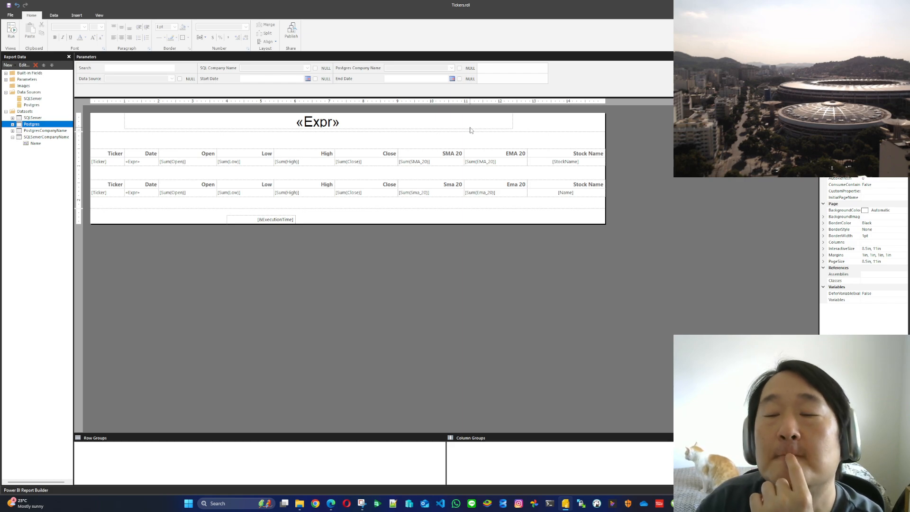
# Inspect the value expressions of the Date placeholders in both report tables, closing each without changes
pyautogui.doubleClick(134, 162)
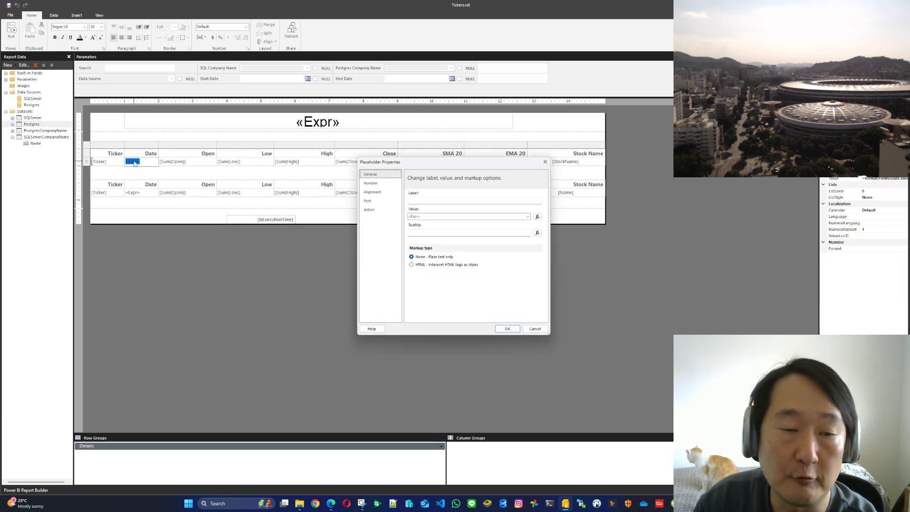
pyautogui.click(537, 216)
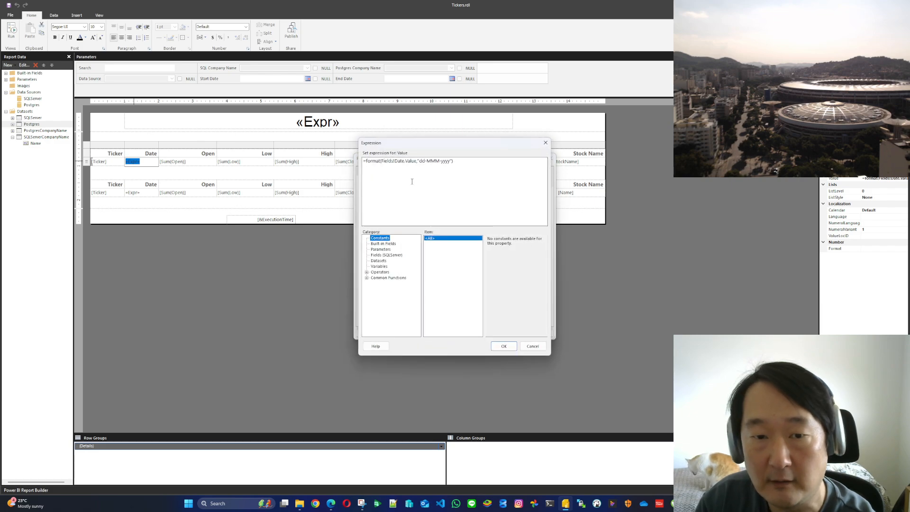
pyautogui.click(545, 143)
pyautogui.click(551, 158)
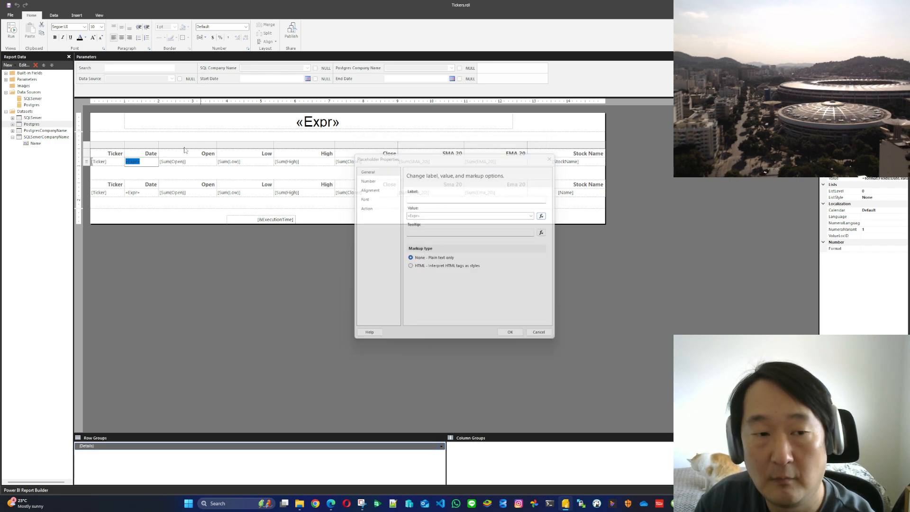
pyautogui.doubleClick(133, 192)
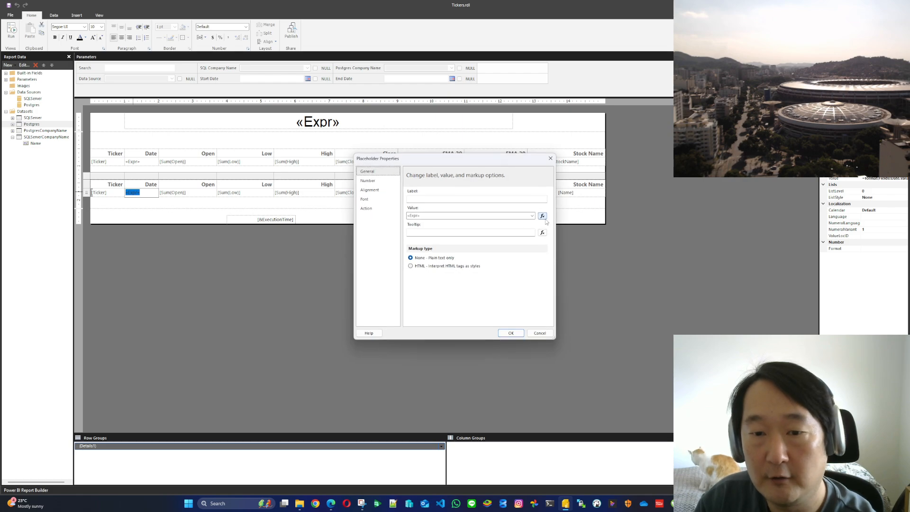
pyautogui.click(542, 216)
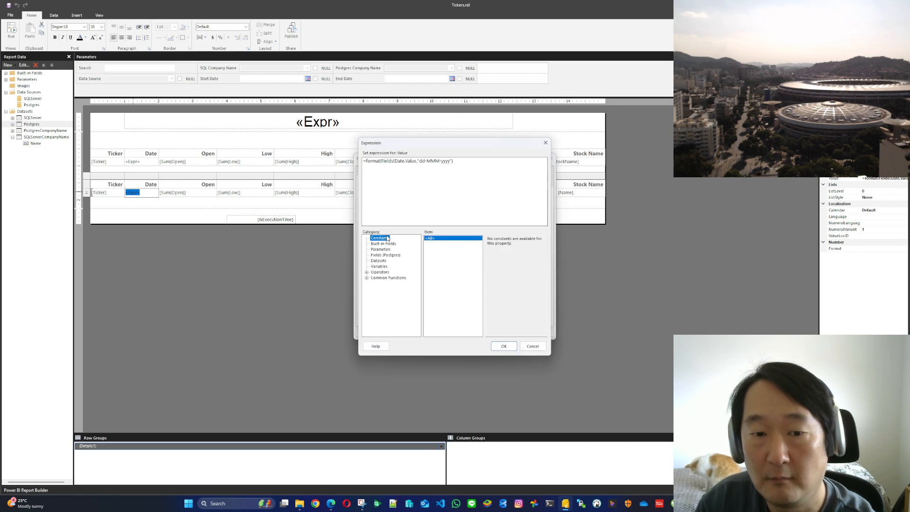
pyautogui.click(545, 143)
pyautogui.click(551, 159)
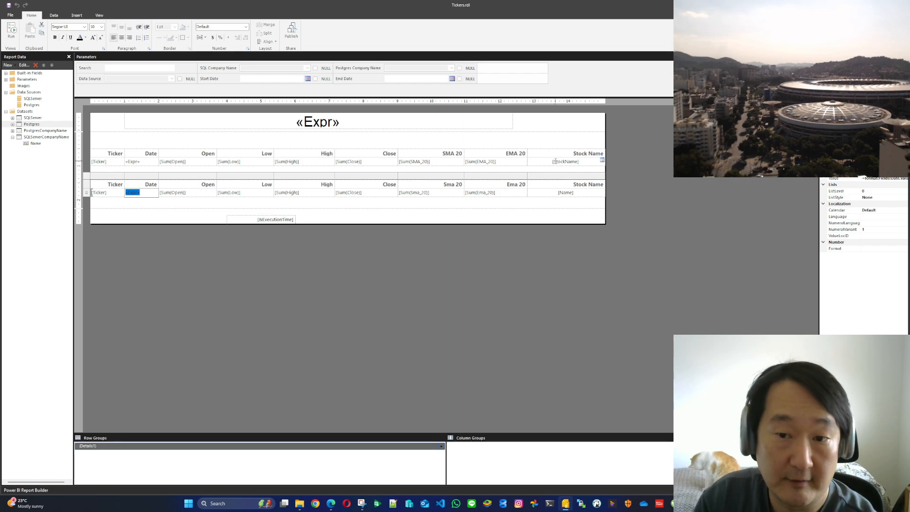
# Review the available values specified for the Data Source report parameter, then close its properties without changes
pyautogui.click(166, 254)
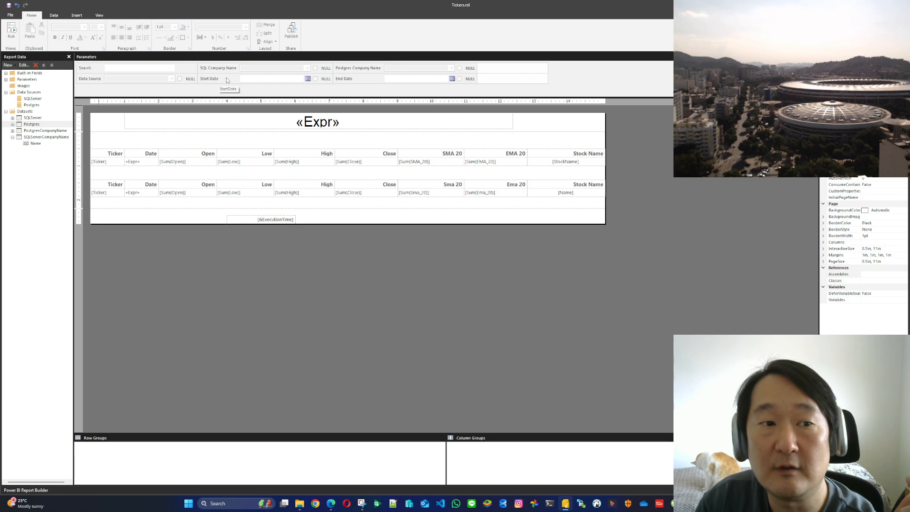
pyautogui.doubleClick(90, 79)
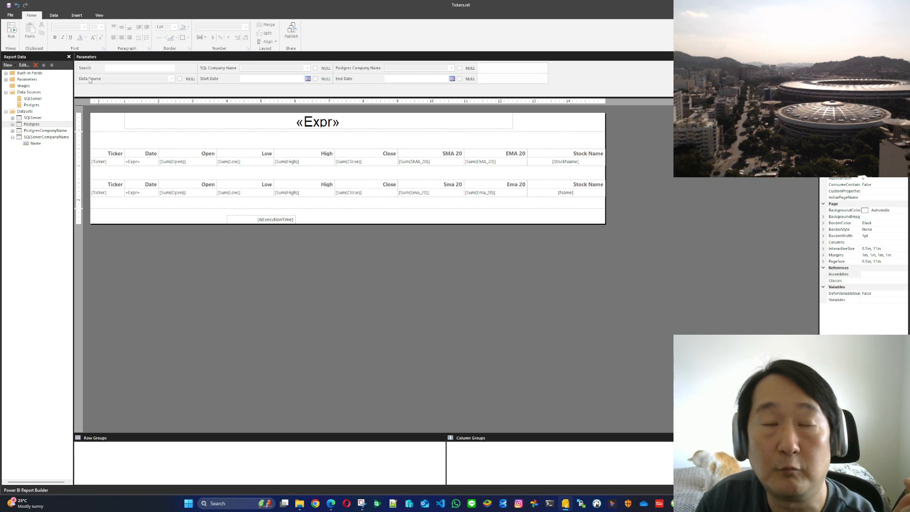
pyautogui.click(374, 189)
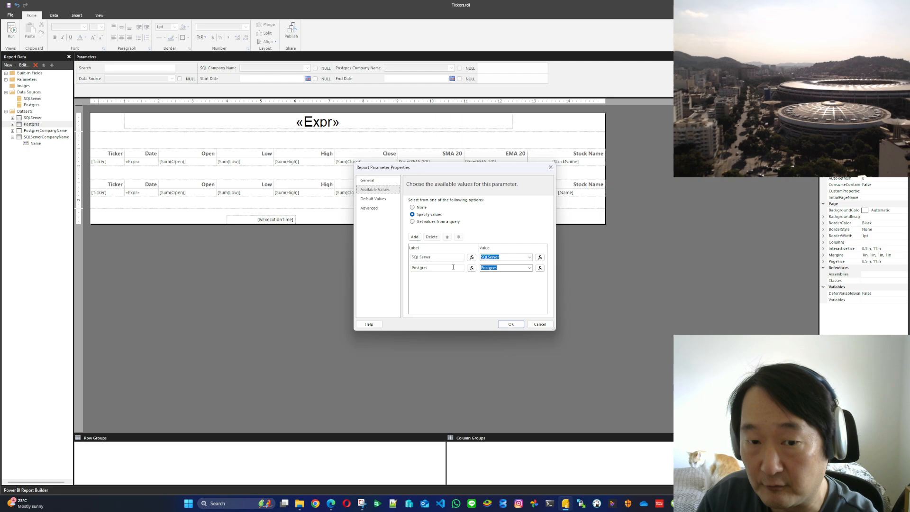
pyautogui.click(540, 324)
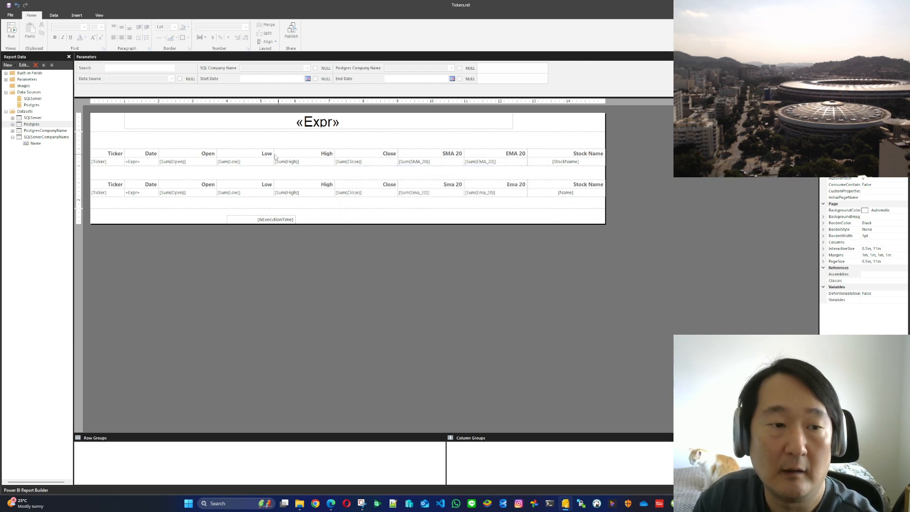
# Inspect the visibility expression of the upper table, which uses the SQLServer dataset, then cancel out of its tablix properties
pyautogui.click(100, 161)
pyautogui.click(91, 148)
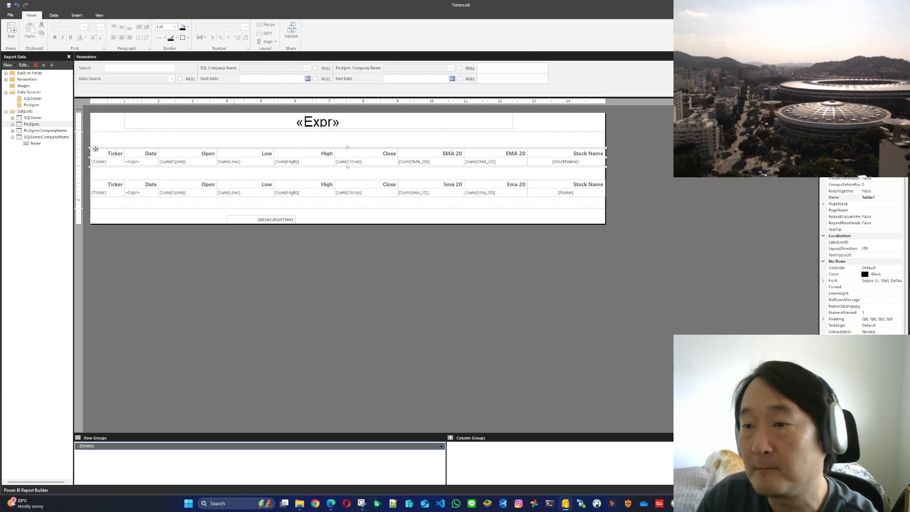
pyautogui.click(848, 66)
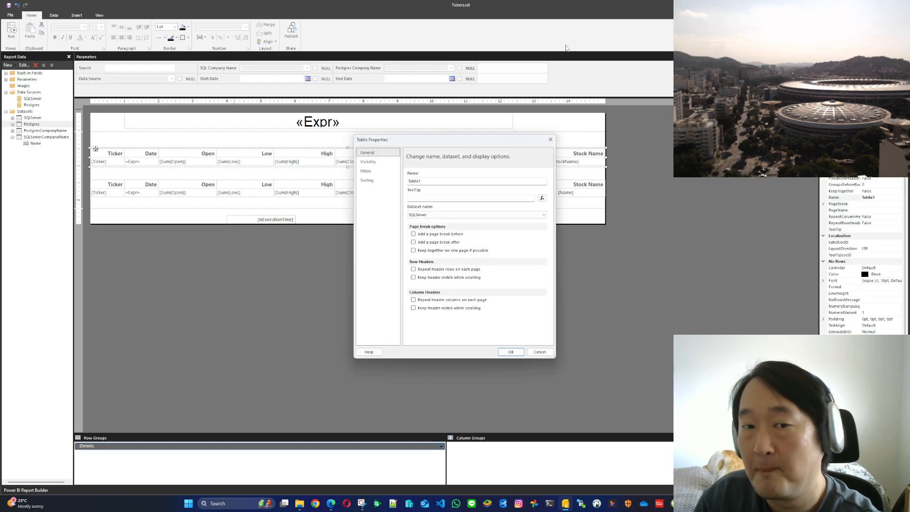
pyautogui.click(369, 162)
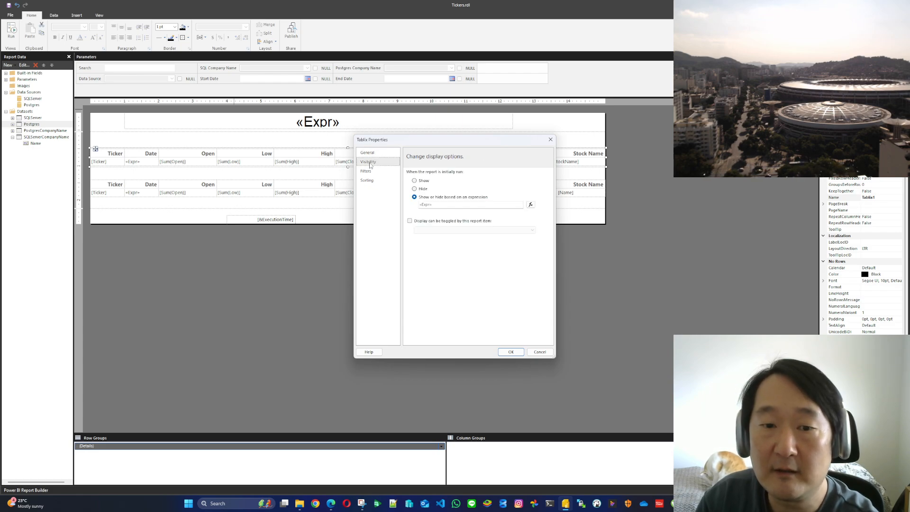
pyautogui.click(530, 205)
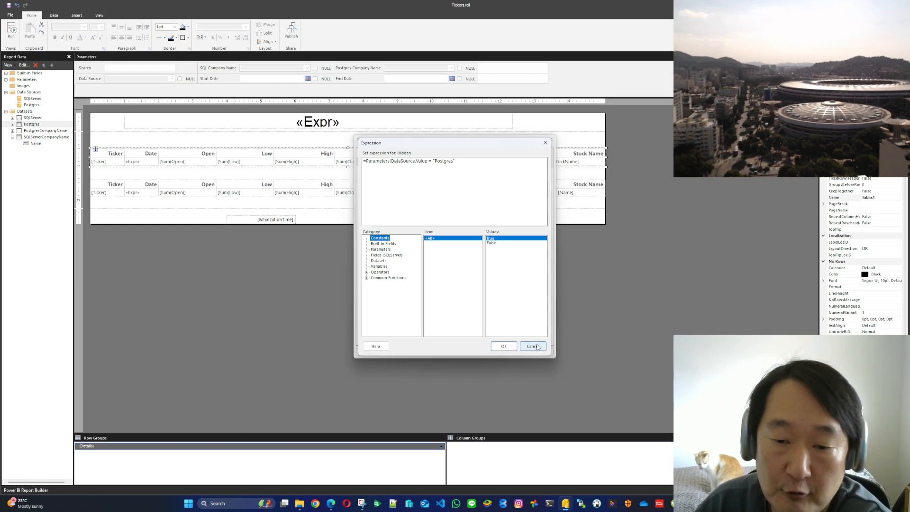
pyautogui.click(532, 345)
pyautogui.click(540, 351)
# Inspect the visibility expression of the lower table, which uses the Postgres dataset, then cancel out of its tablix properties
pyautogui.click(106, 186)
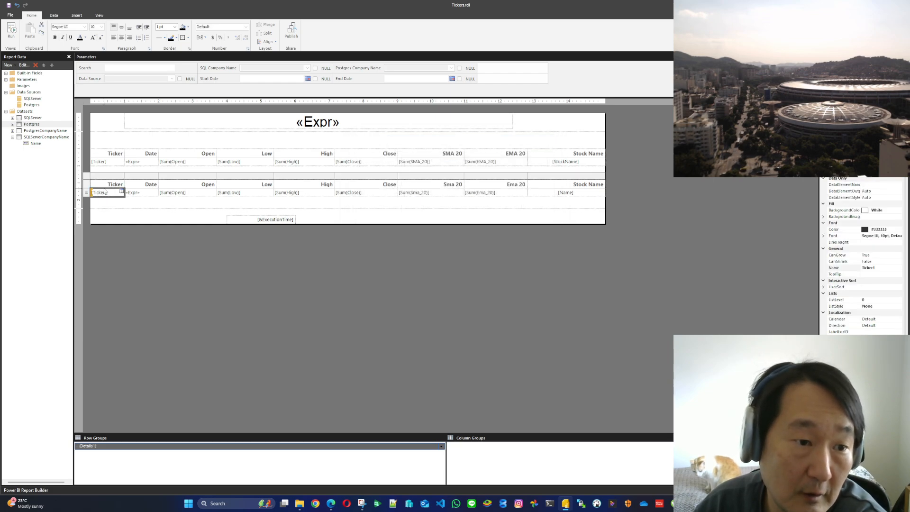
pyautogui.click(96, 179)
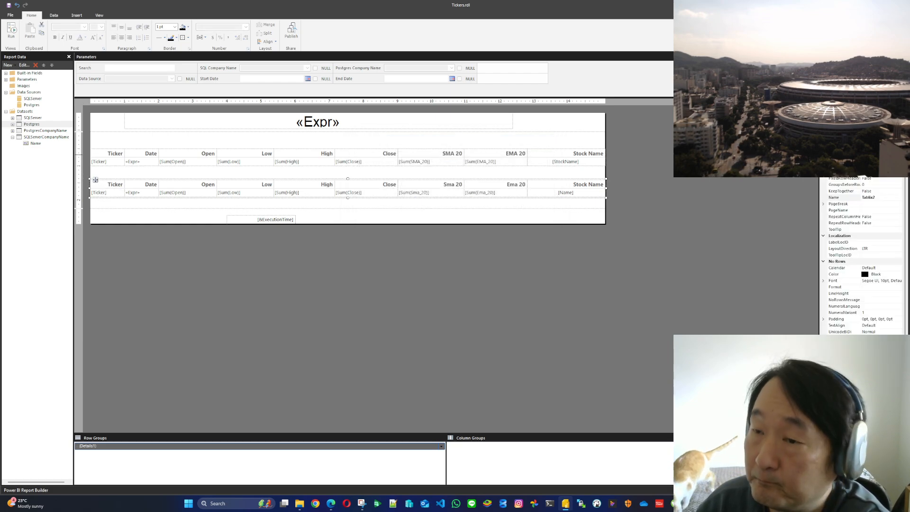
pyautogui.doubleClick(96, 179)
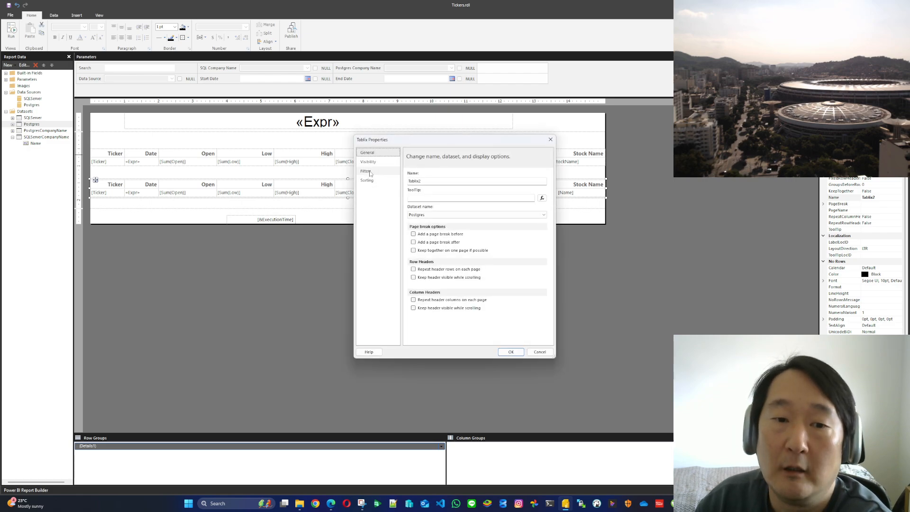
pyautogui.click(370, 162)
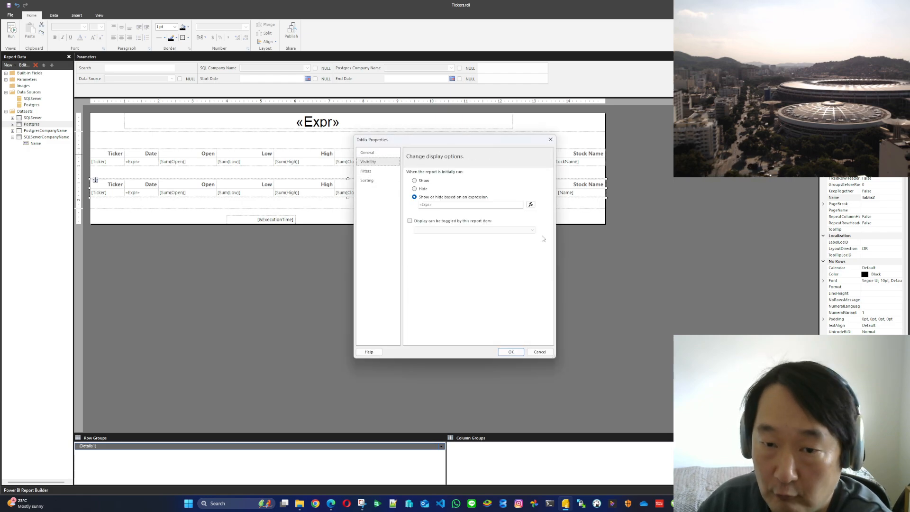
pyautogui.click(530, 204)
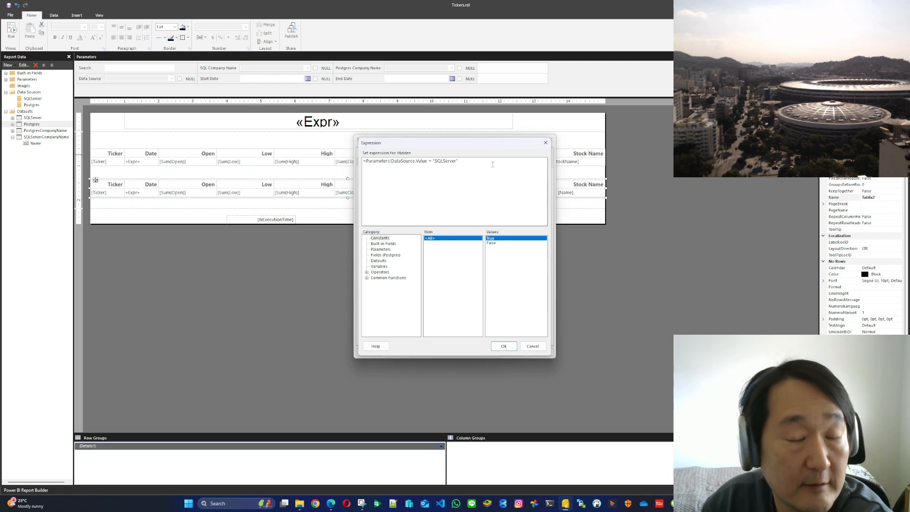
pyautogui.click(543, 349)
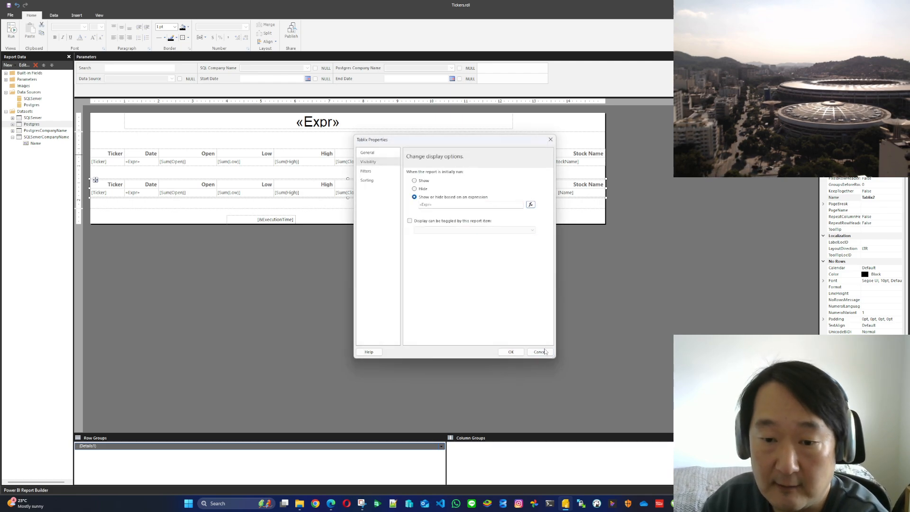
pyautogui.click(544, 351)
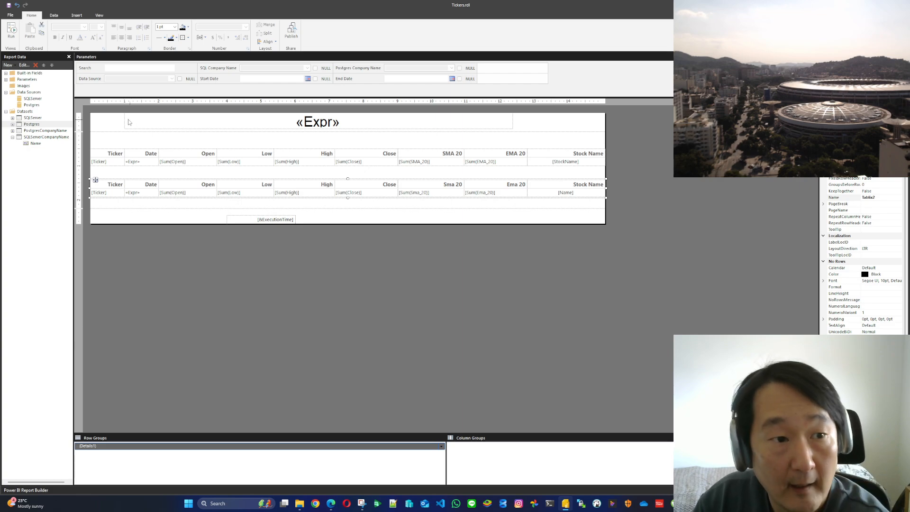
# Review the SQLServer dataset's query down to its WHERE and ORDER BY clauses, then close the dataset properties without saving
pyautogui.doubleClick(32, 117)
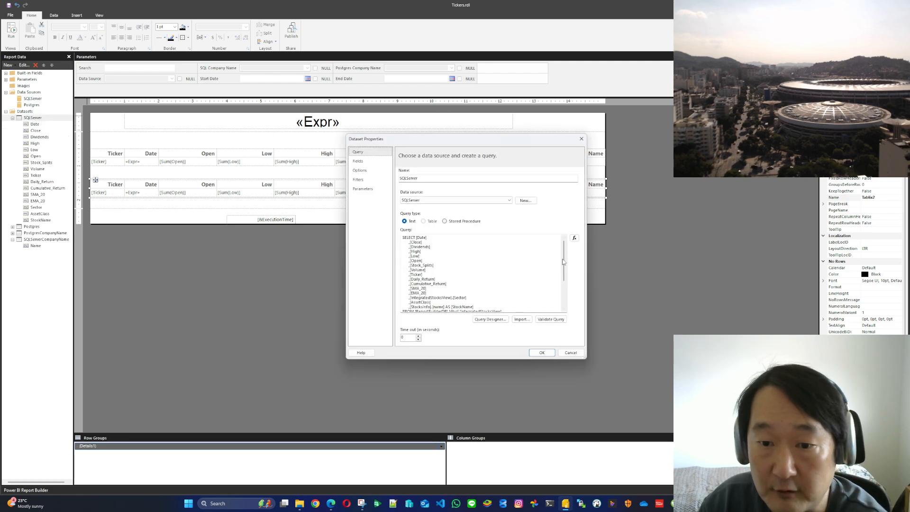
pyautogui.moveTo(563, 262); pyautogui.dragTo(563, 286)
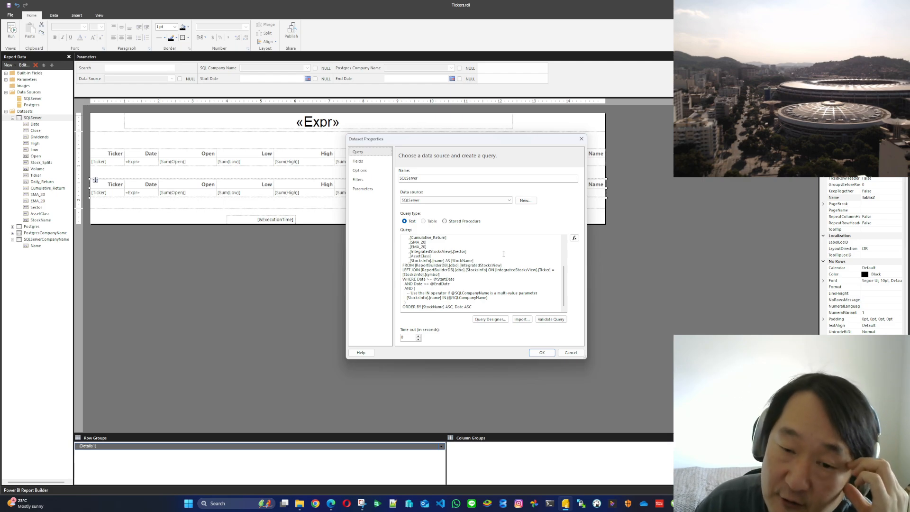
pyautogui.click(571, 352)
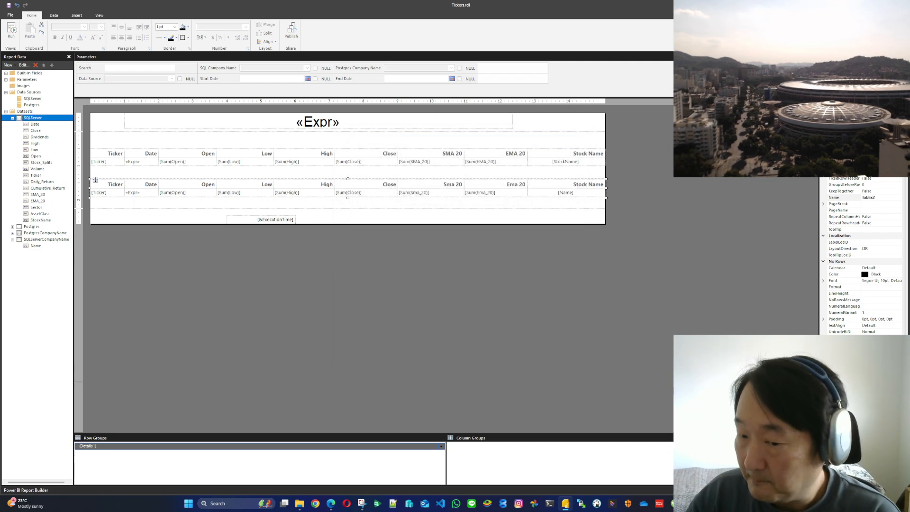